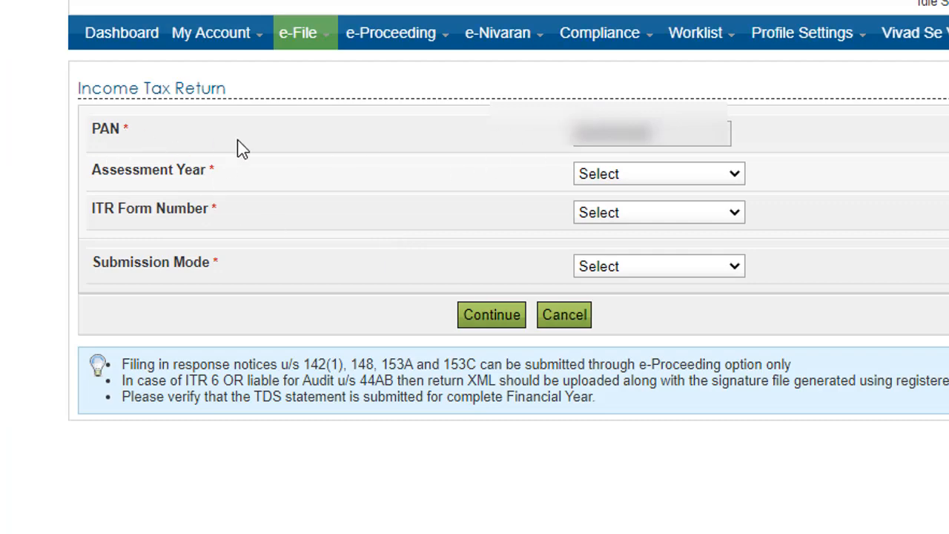
Select assessment year 2020-21 and form ITR-1 for the income tax return.
click(733, 175)
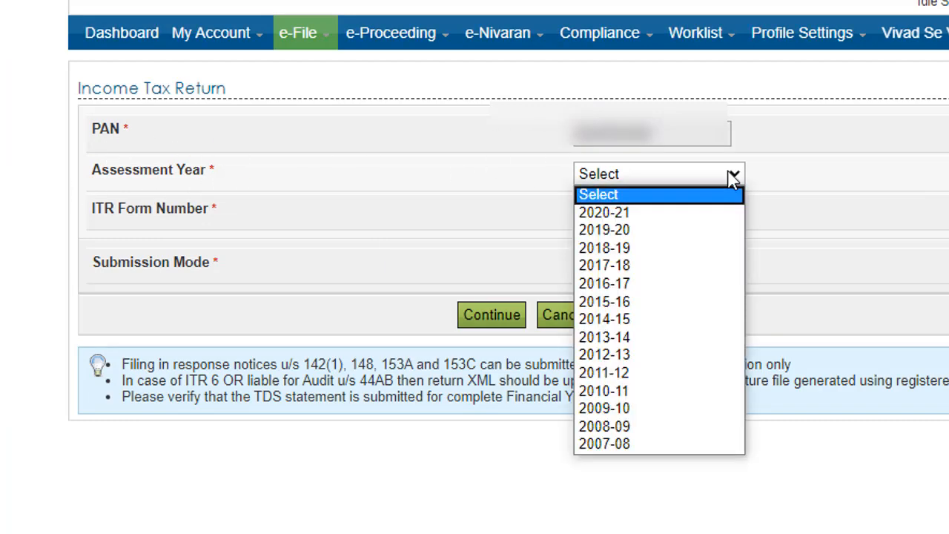
click(612, 220)
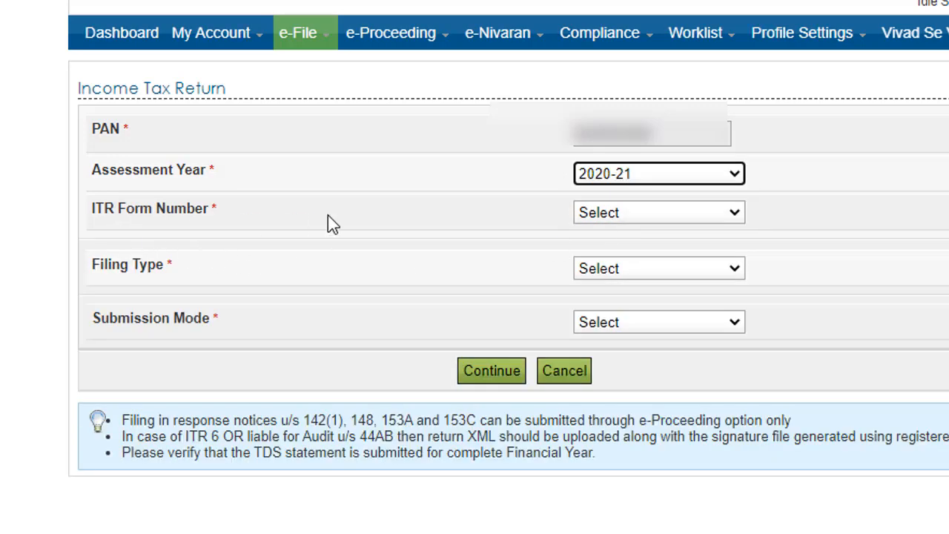
click(636, 215)
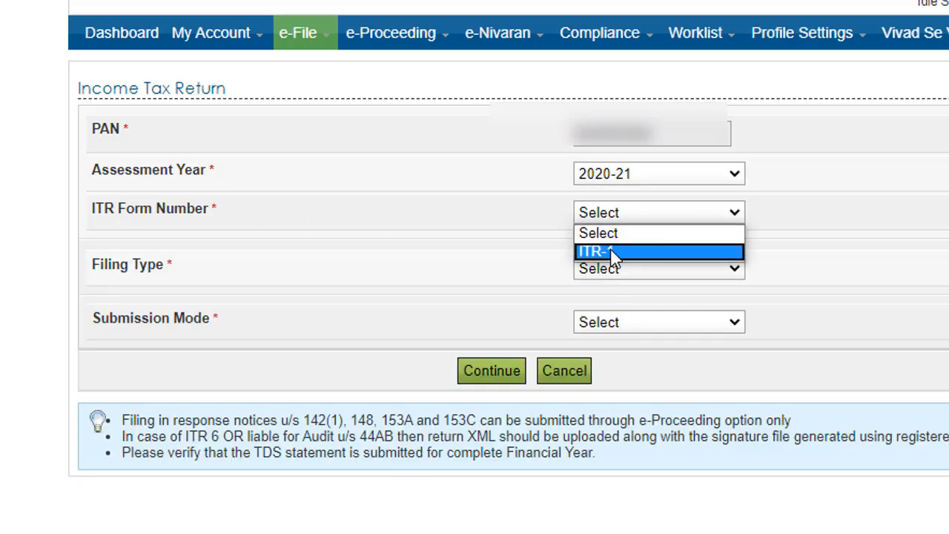
click(614, 245)
Set the filing type to Original/Revised Return and the submission mode to Prepare and Submit Online.
click(628, 270)
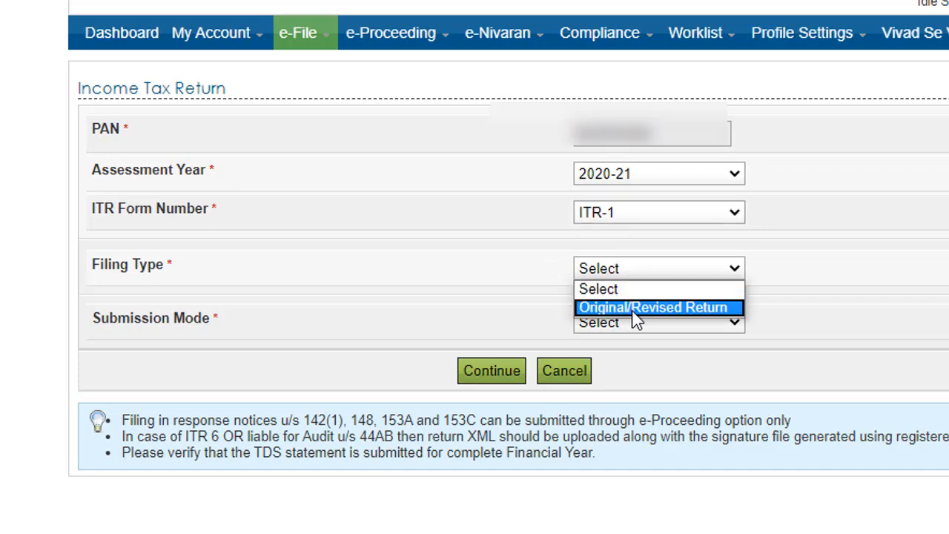
click(636, 307)
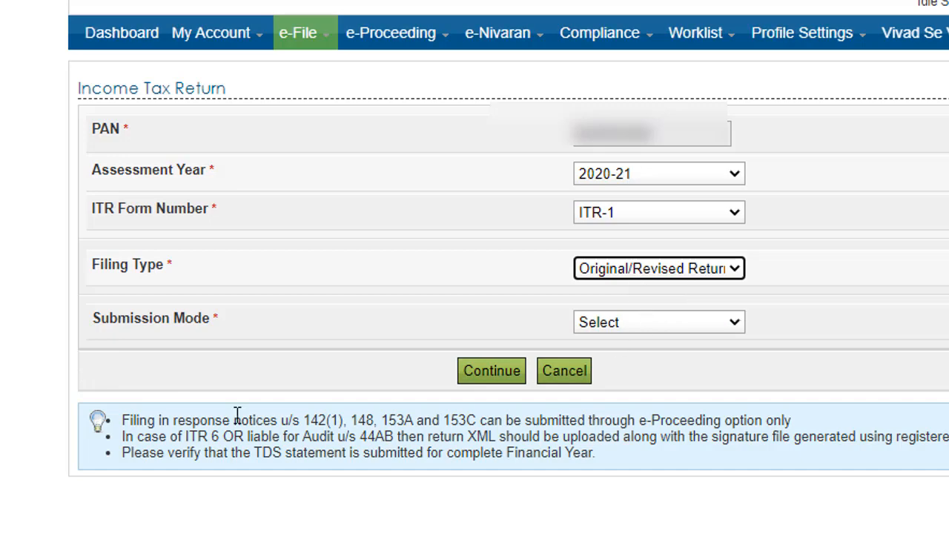
click(661, 326)
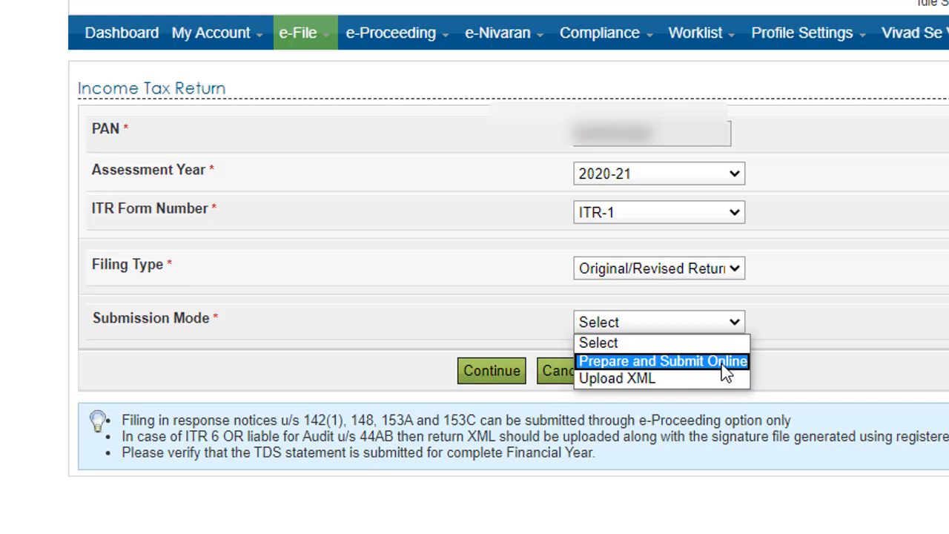
click(723, 365)
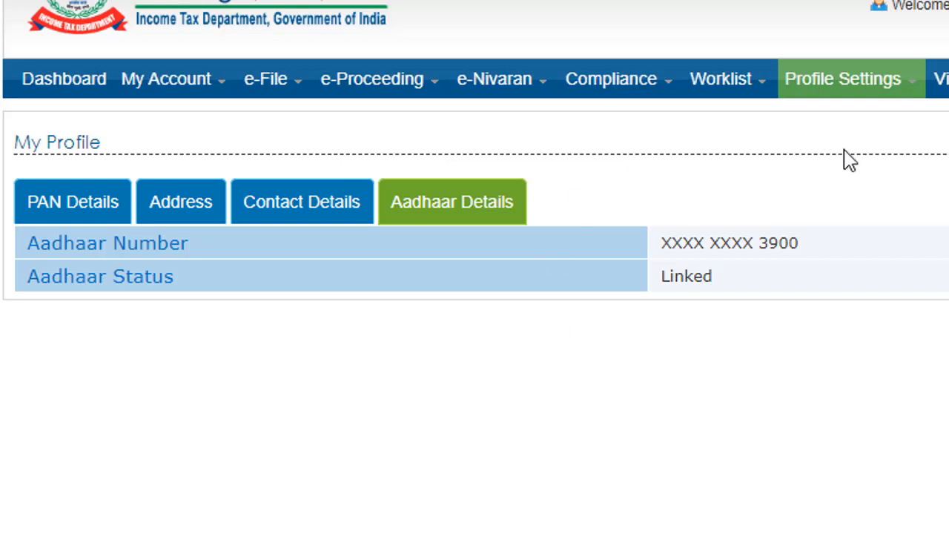
Open the Prevalidate Your Bank Account page from the profile settings.
mouse_move(837, 95)
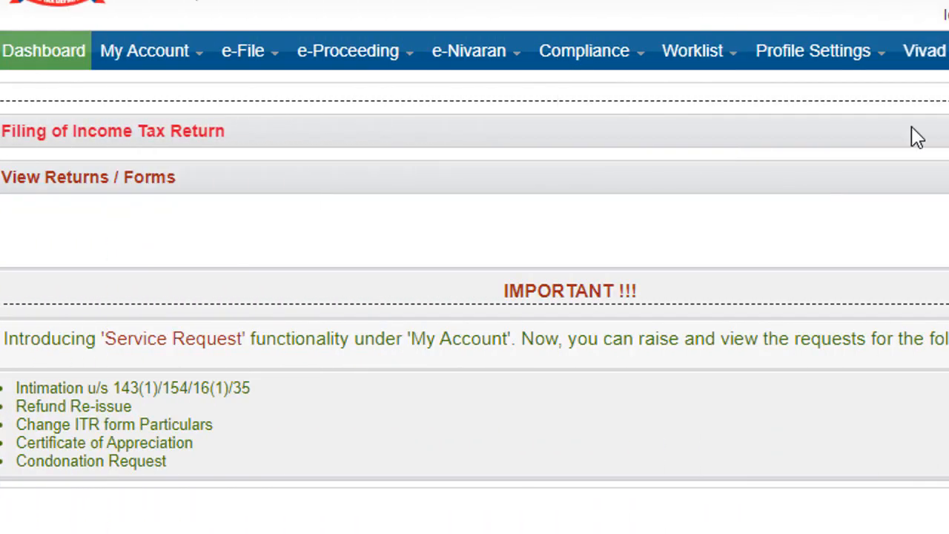
mouse_move(808, 54)
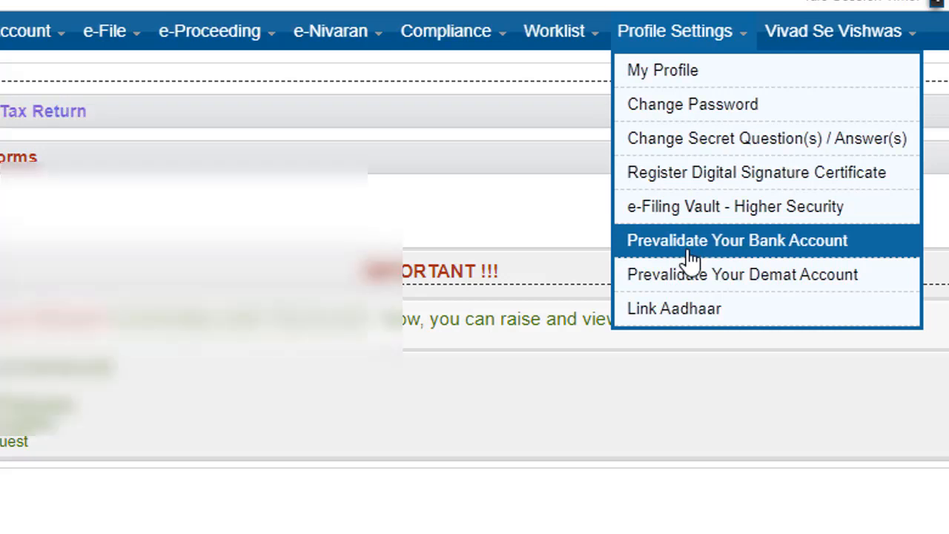
click(689, 252)
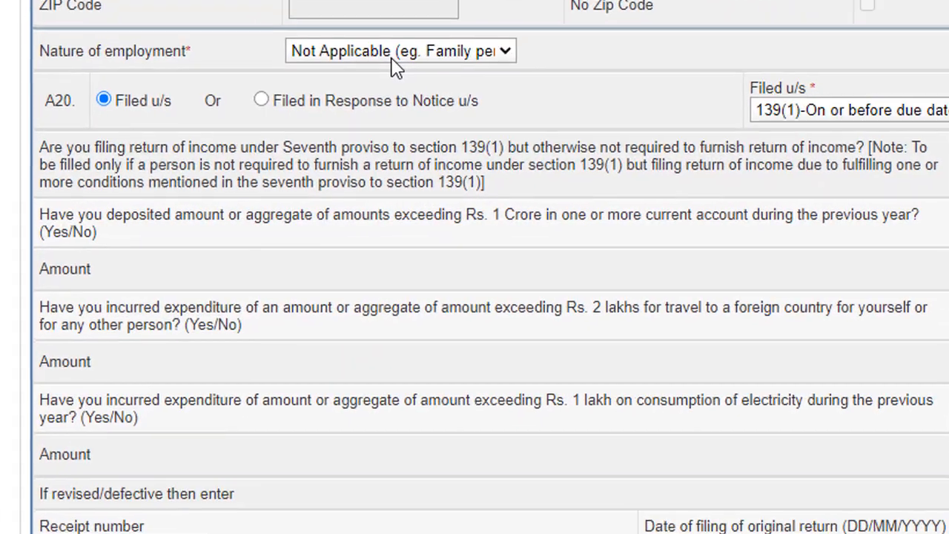
Check the available choices for Nature of employment in the general information and dismiss the save reminder.
click(319, 436)
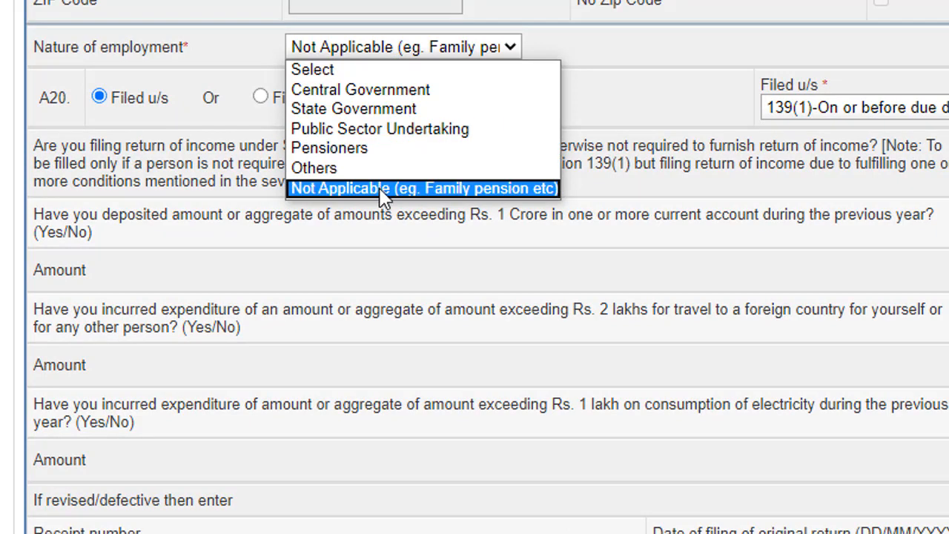
click(858, 68)
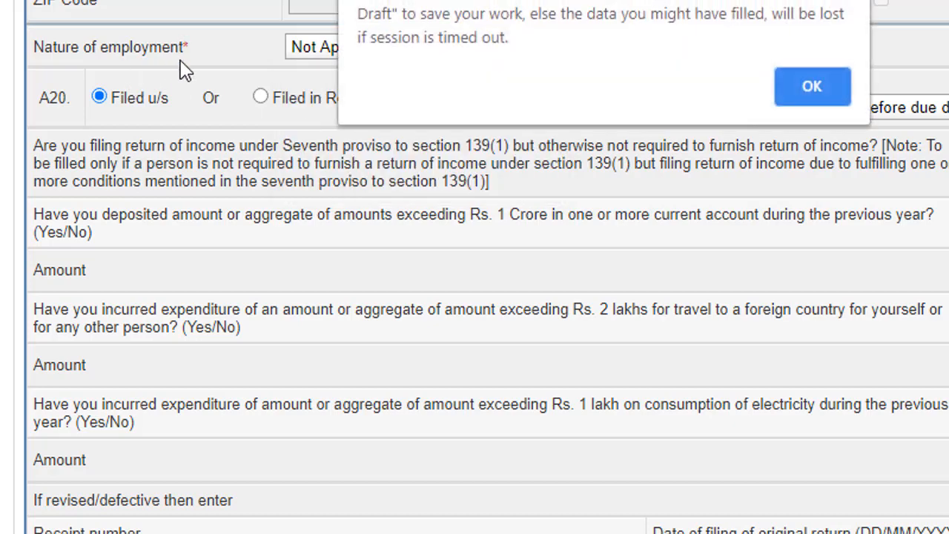
click(825, 90)
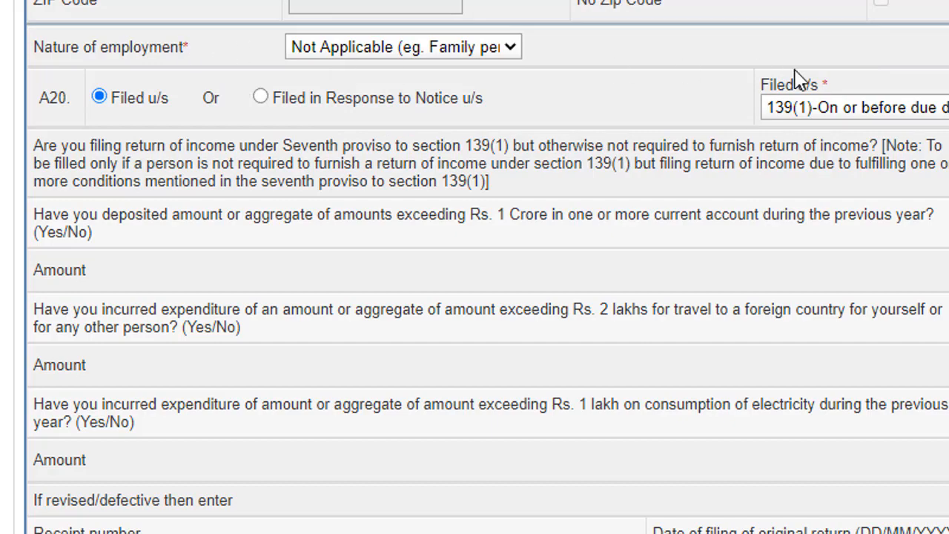
Set the A20 filing section to 139(1)-On or before due date and check the answer choices for the seventh proviso question.
click(856, 115)
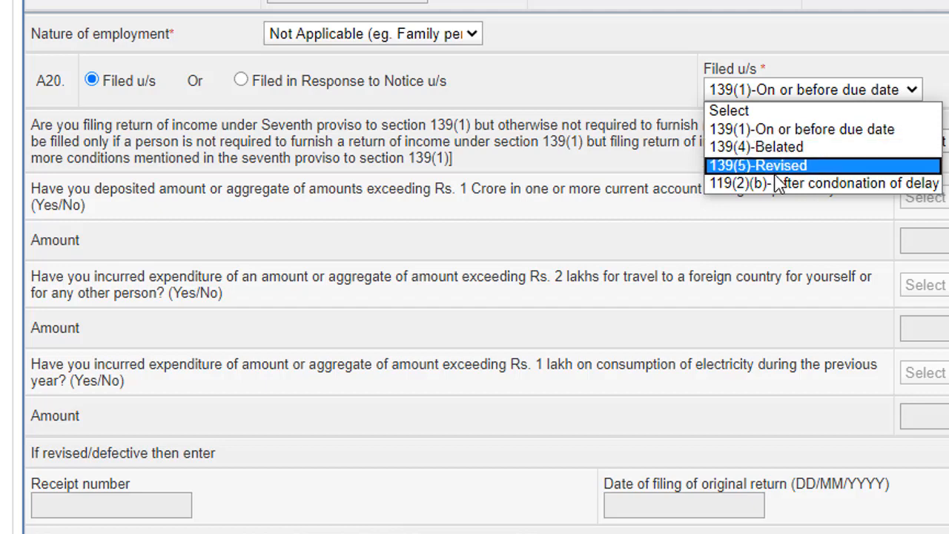
click(809, 129)
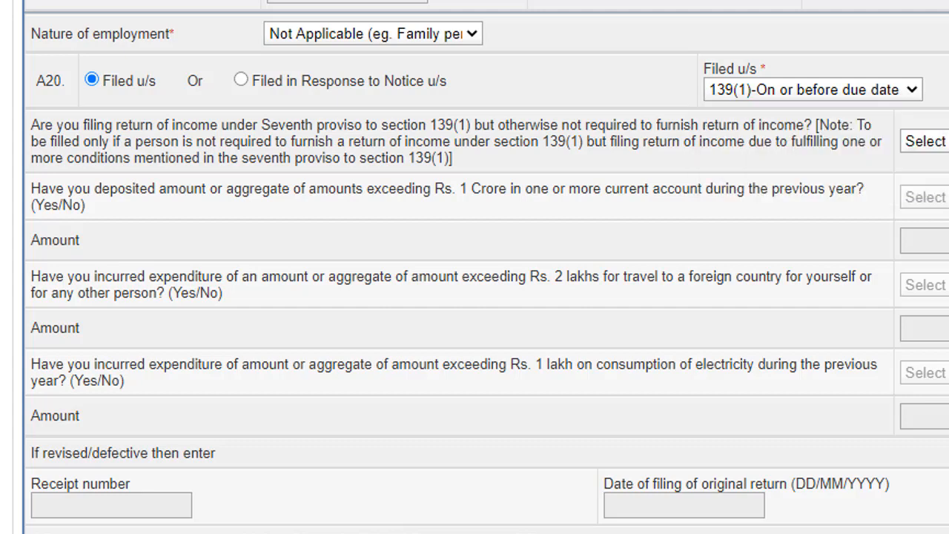
click(923, 141)
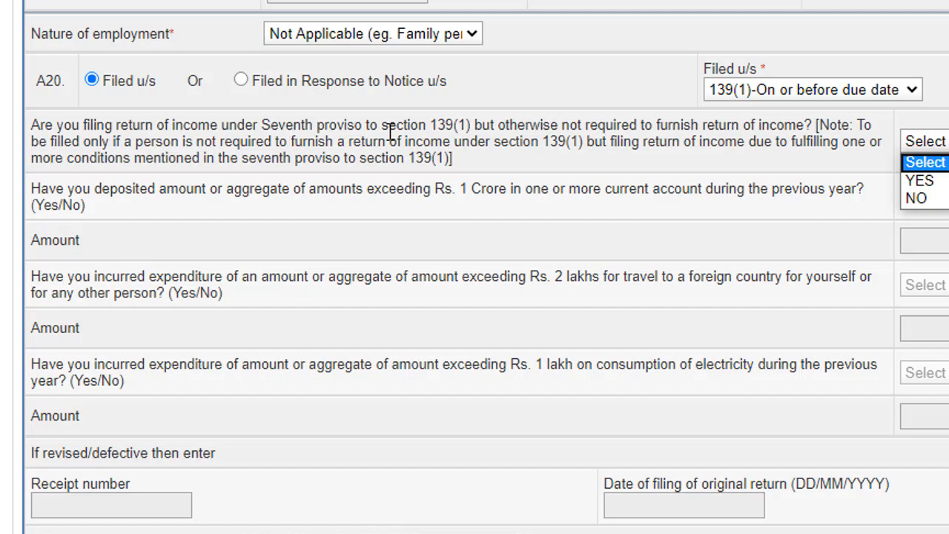
scroll(557, 151, down, 2)
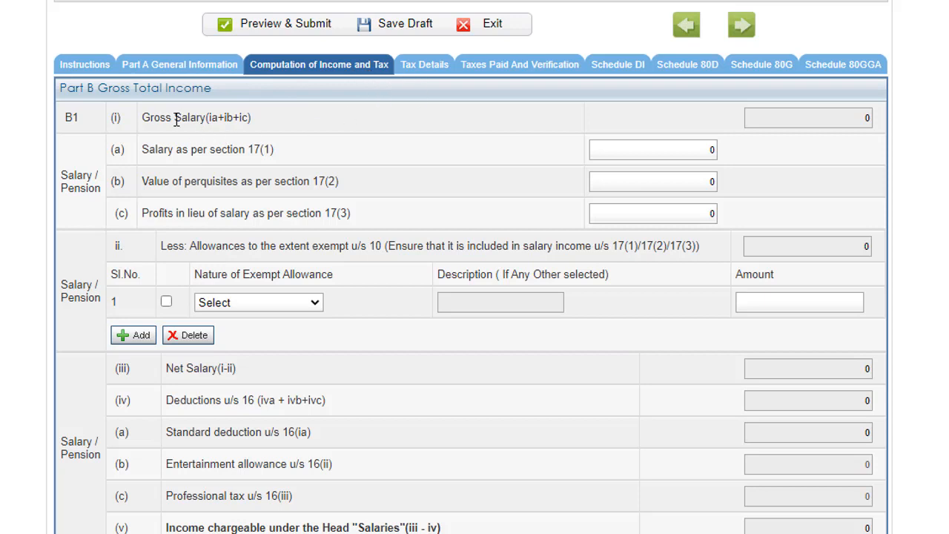
Enter 500000 as the salary as per section 17(1) in the gross salary computation.
click(796, 122)
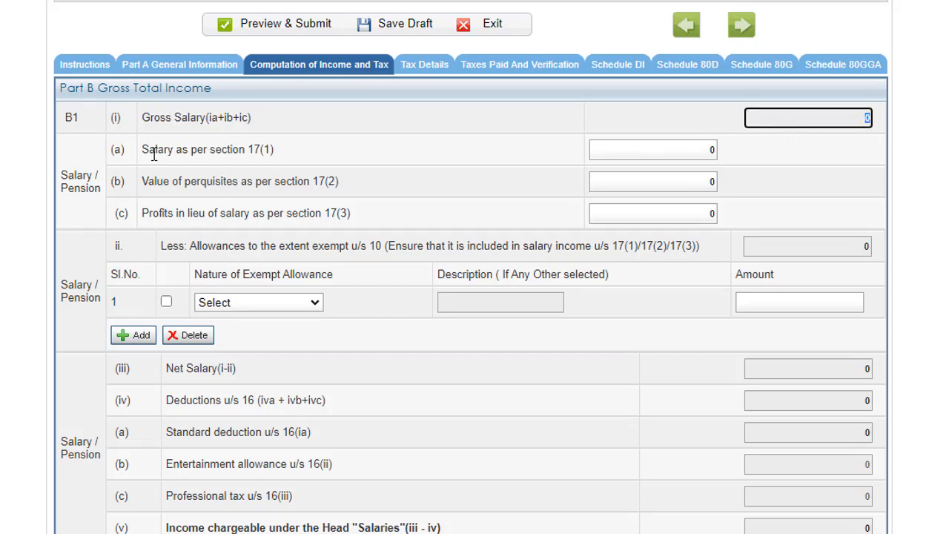
click(682, 146)
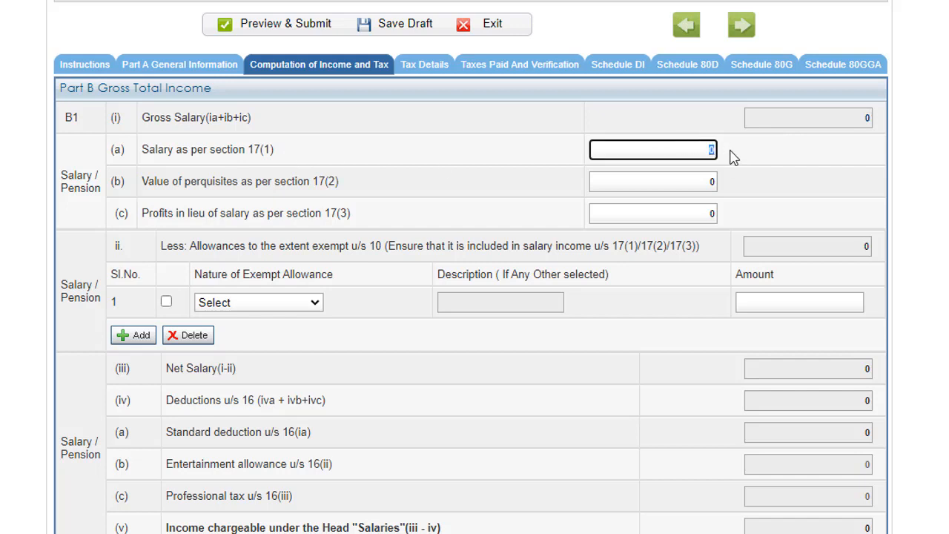
text(500000)
click(696, 181)
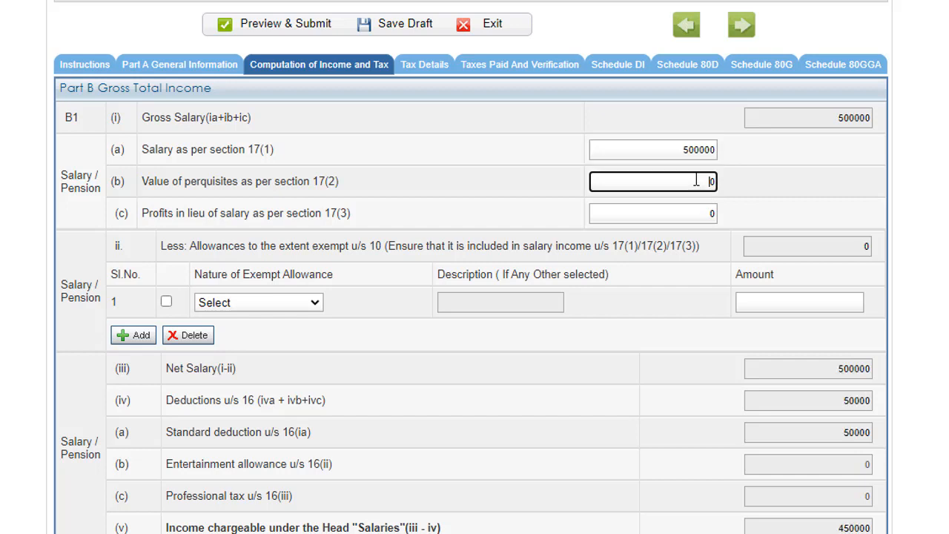
click(708, 219)
click(828, 113)
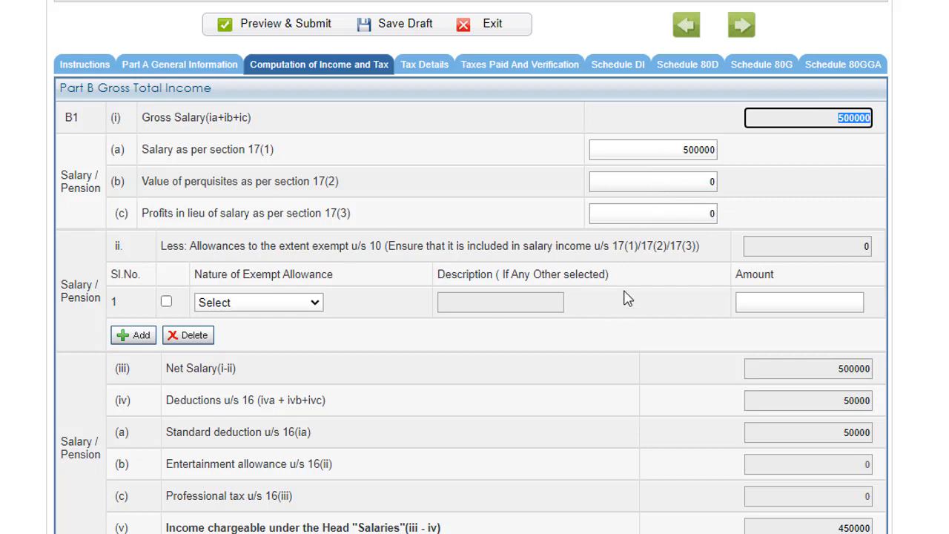
Examine the exempt allowance types and the section 16 deduction fields of the salary computation.
scroll(247, 297, down, 1)
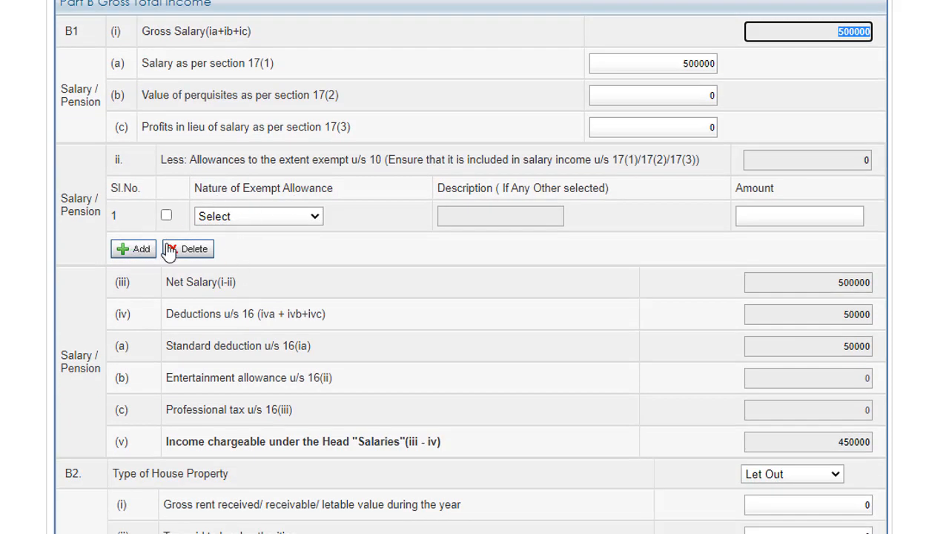
click(230, 219)
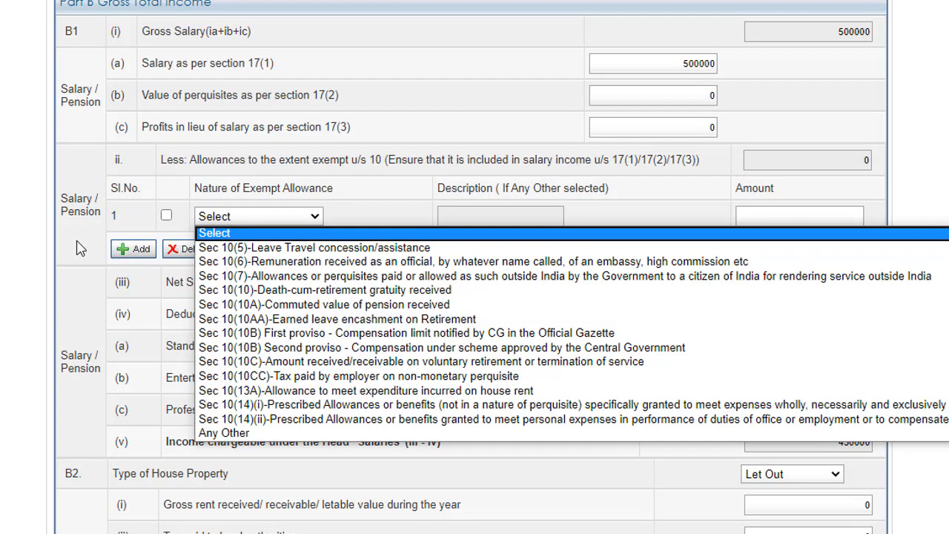
click(16, 251)
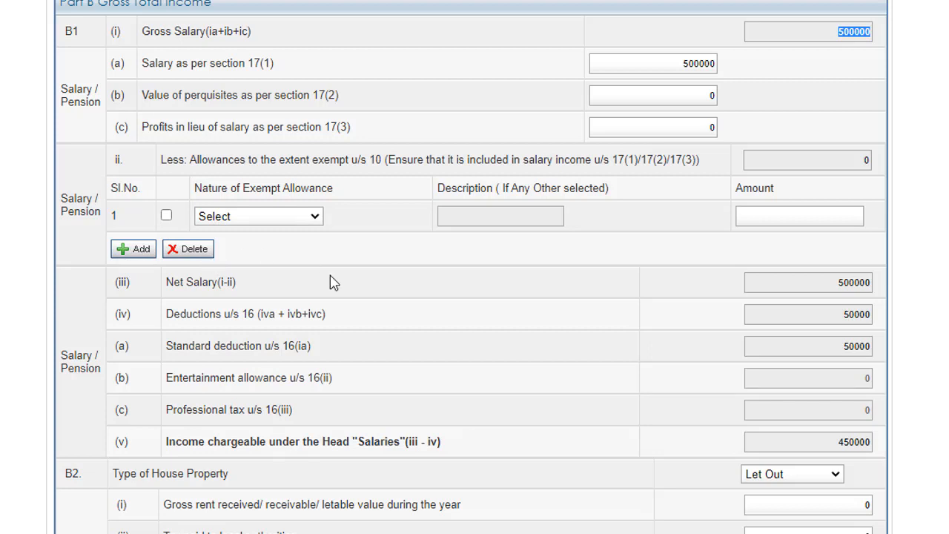
scroll(328, 282, down, 1)
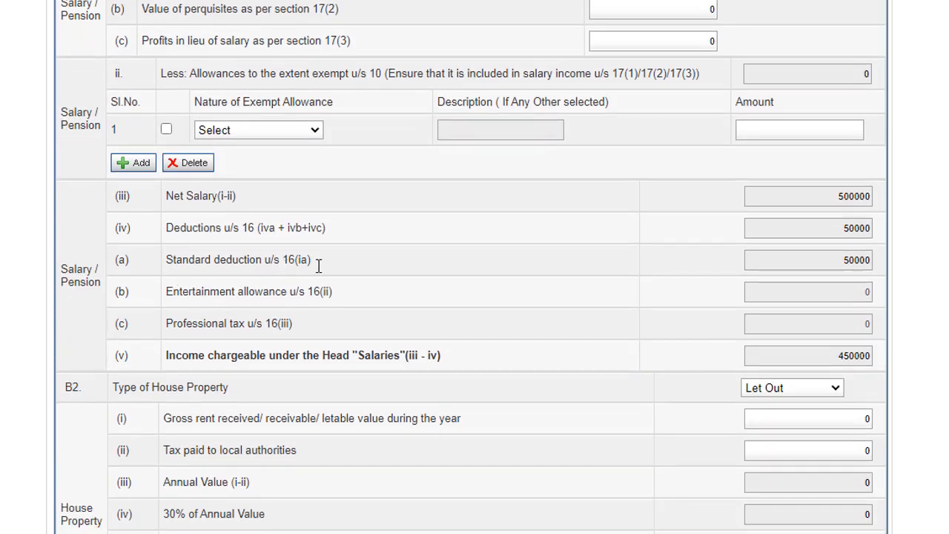
click(869, 261)
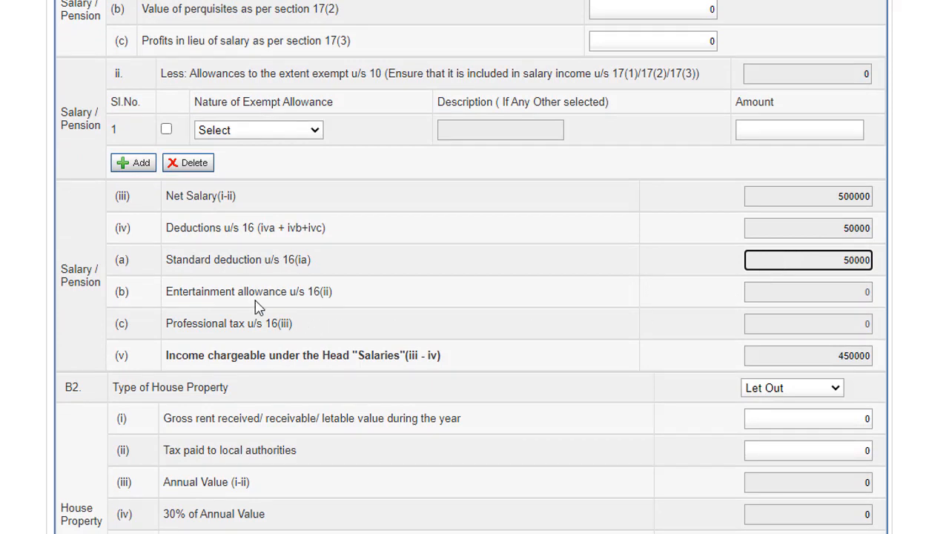
scroll(226, 237, down, 1)
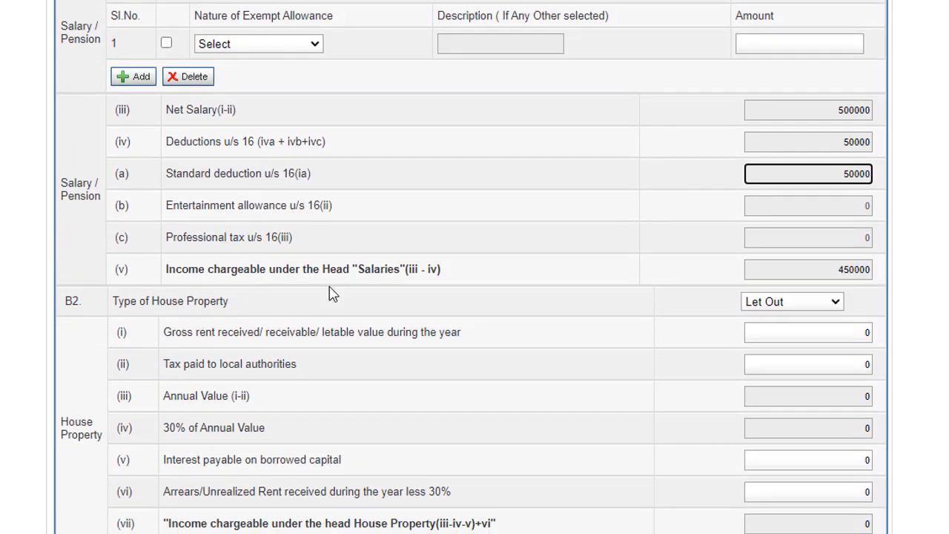
scroll(330, 290, down, 1)
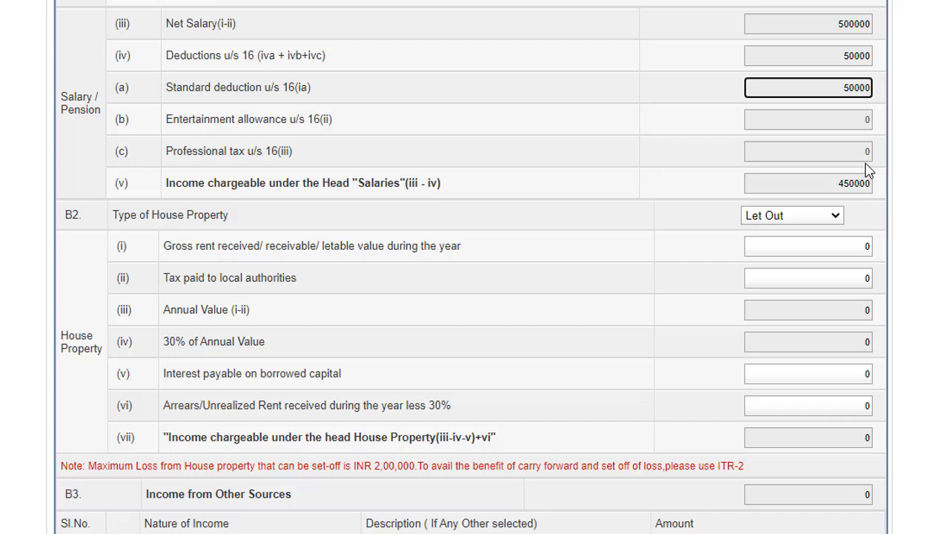
double_click(843, 124)
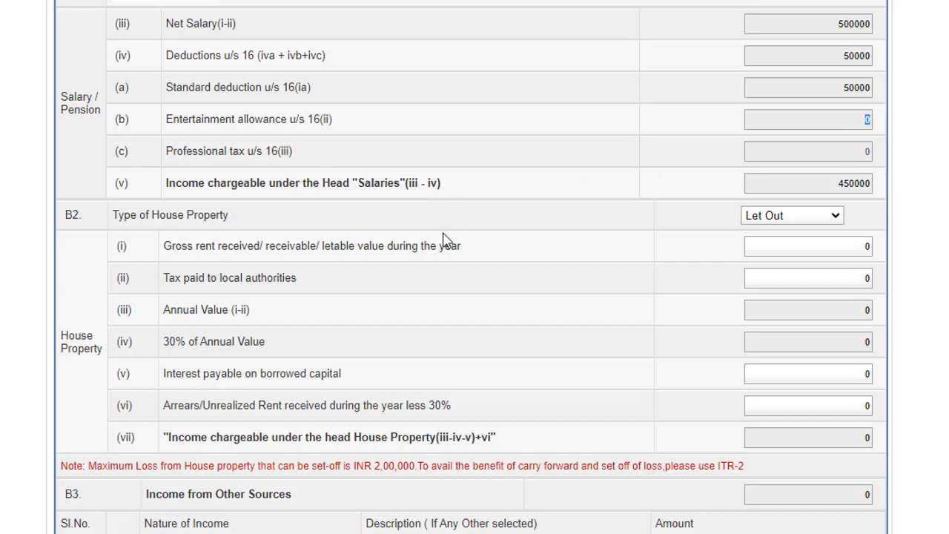
Keep the house property type as Let Out and enter 300000 as the gross rent received during the year.
click(773, 219)
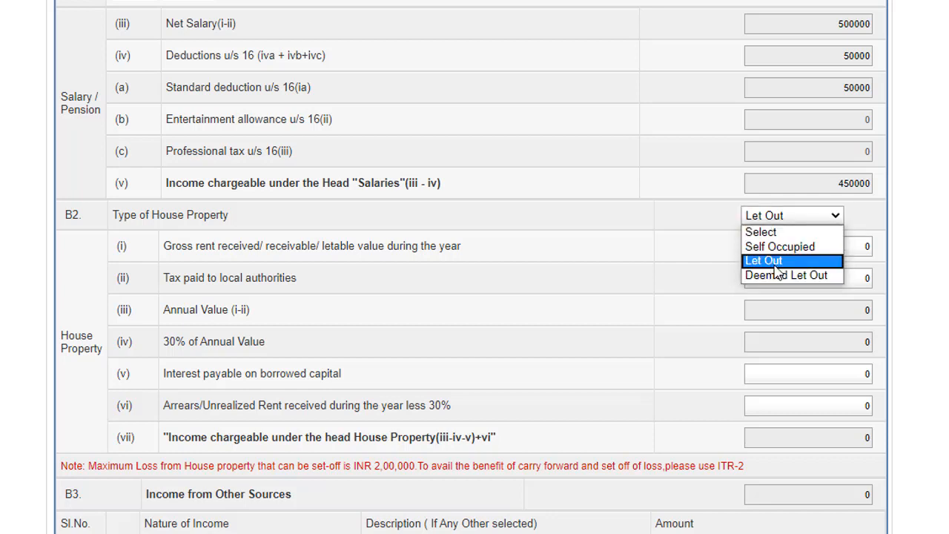
click(669, 195)
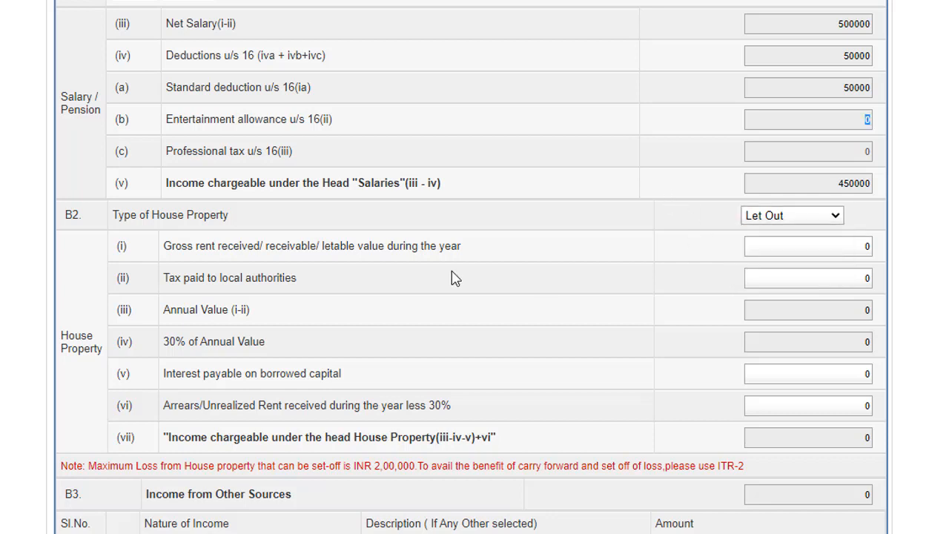
click(871, 246)
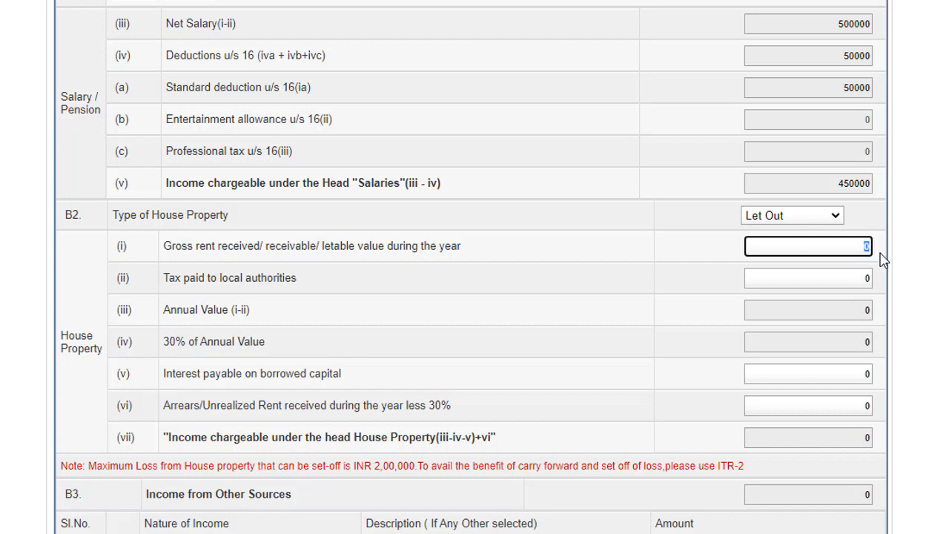
text(300000)
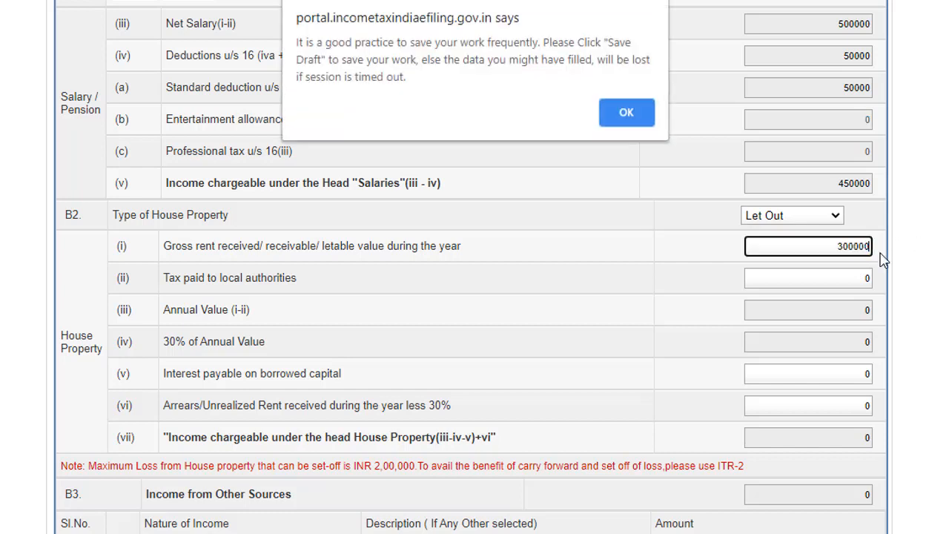
click(627, 113)
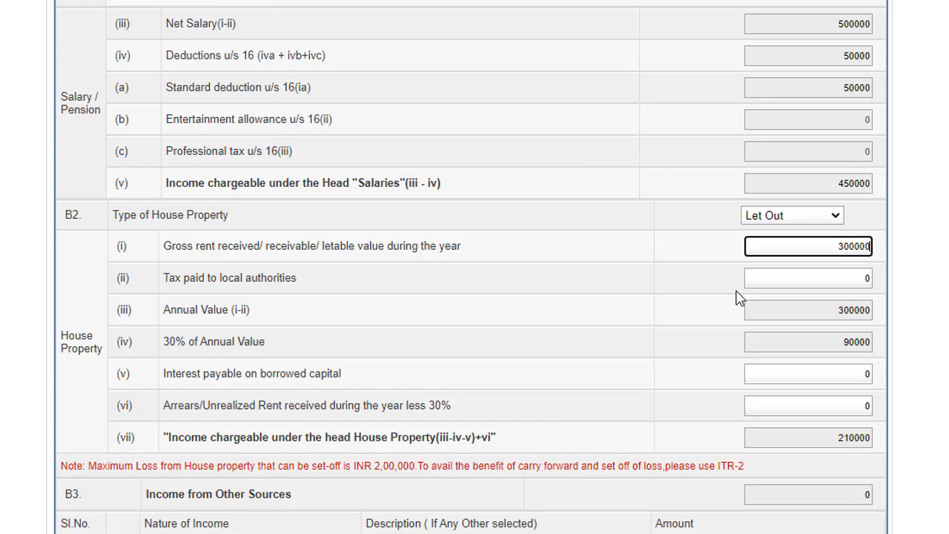
click(814, 299)
scroll(814, 300, down, 1)
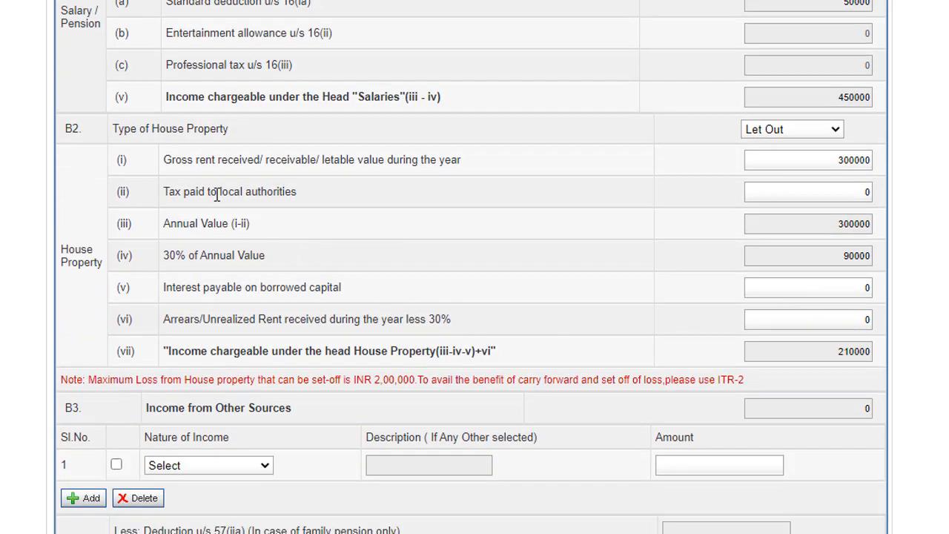
Examine the house property fields for tax paid to local authorities and interest payable on borrowed capital.
click(822, 190)
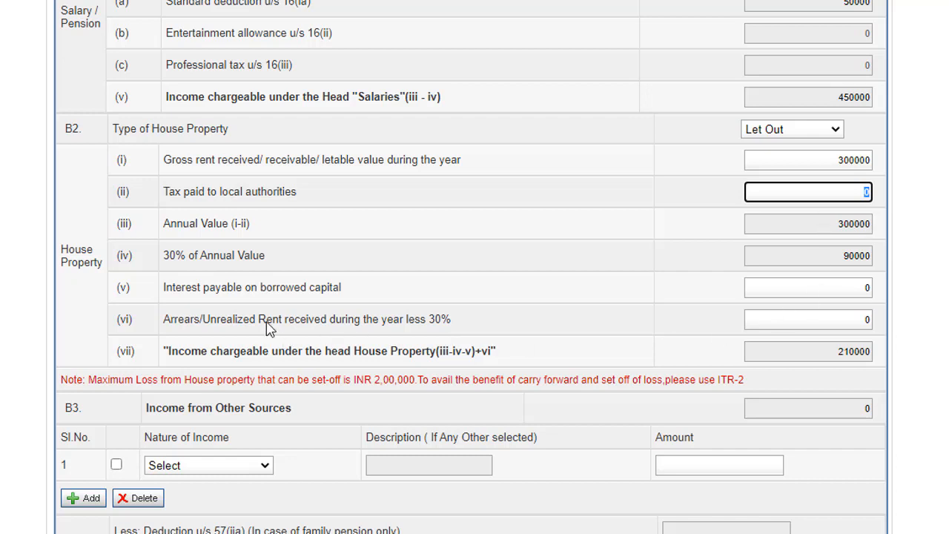
click(175, 286)
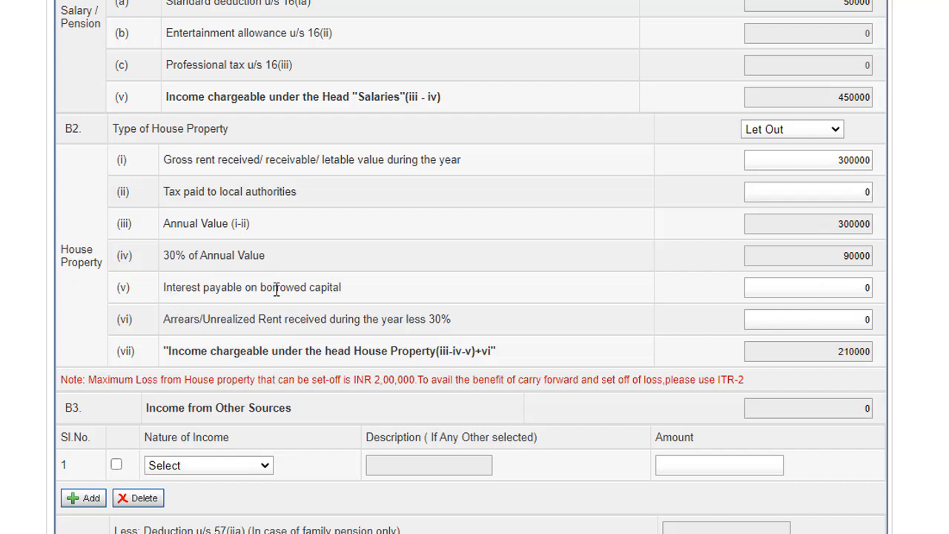
click(840, 285)
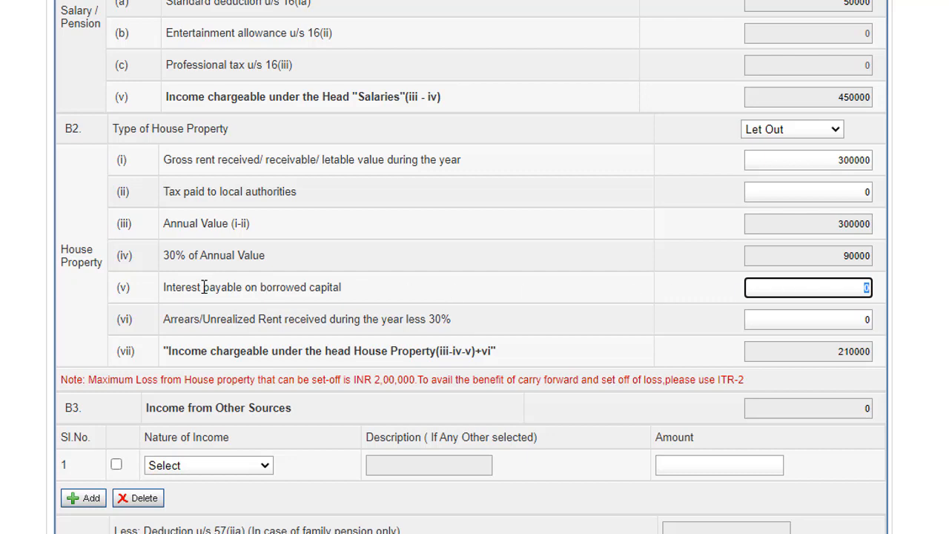
scroll(203, 287, down, 5)
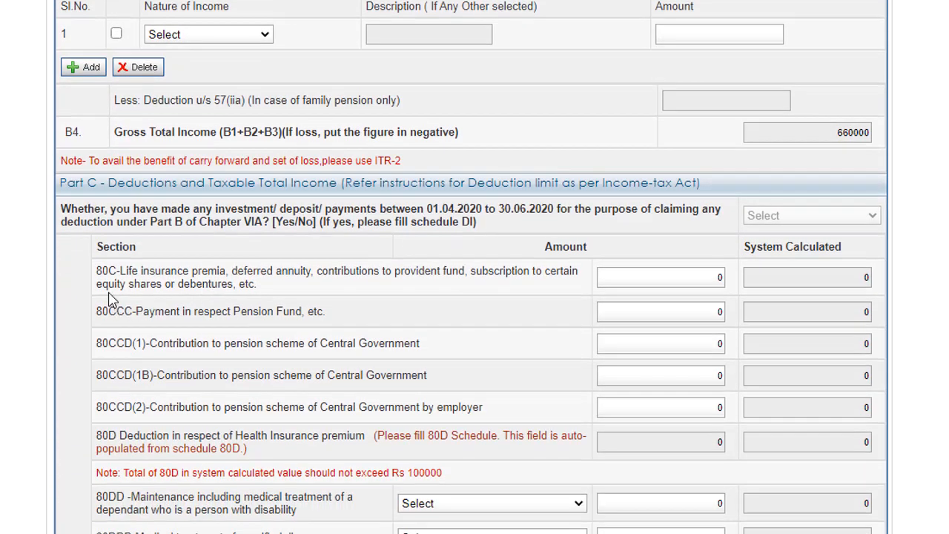
click(667, 286)
scroll(146, 313, up, 5)
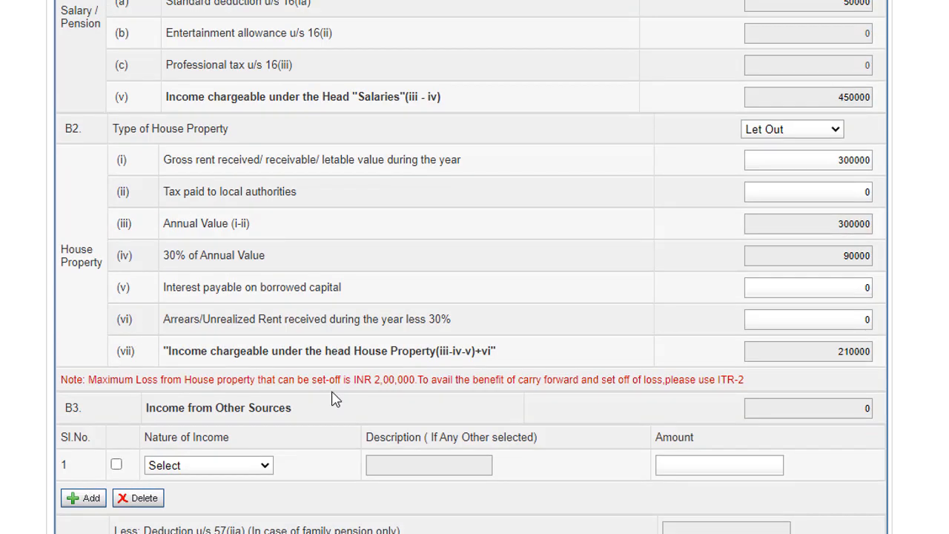
Record Interest from Saving Account of 15000 under Income from Other Sources.
scroll(335, 399, down, 4)
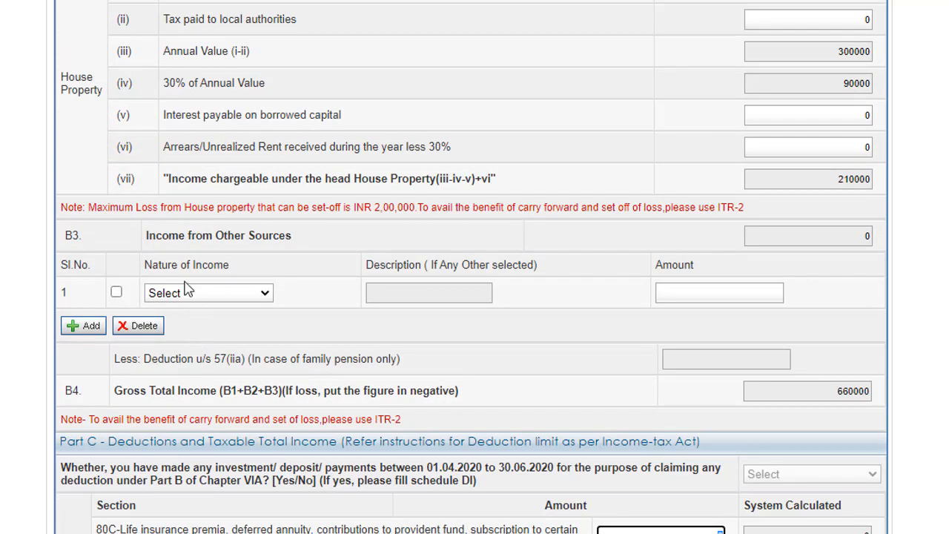
click(230, 294)
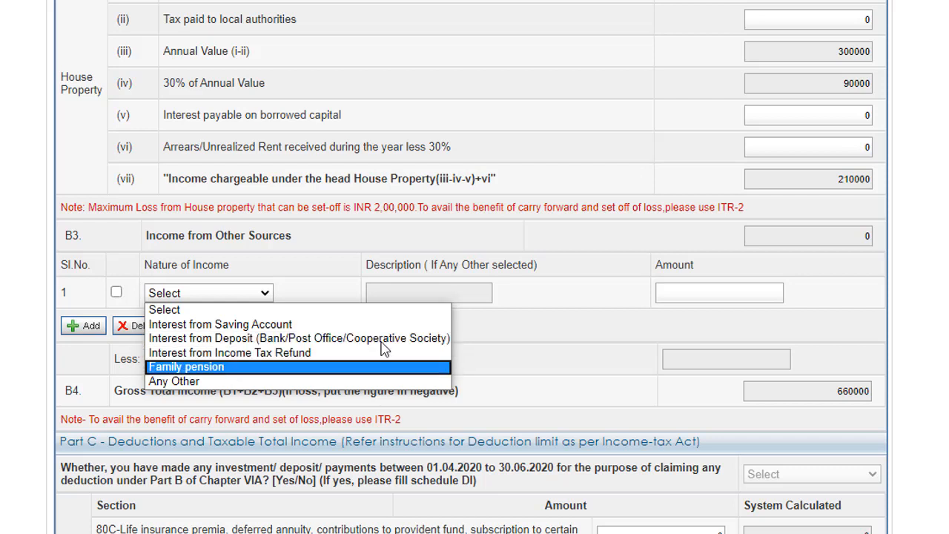
click(211, 324)
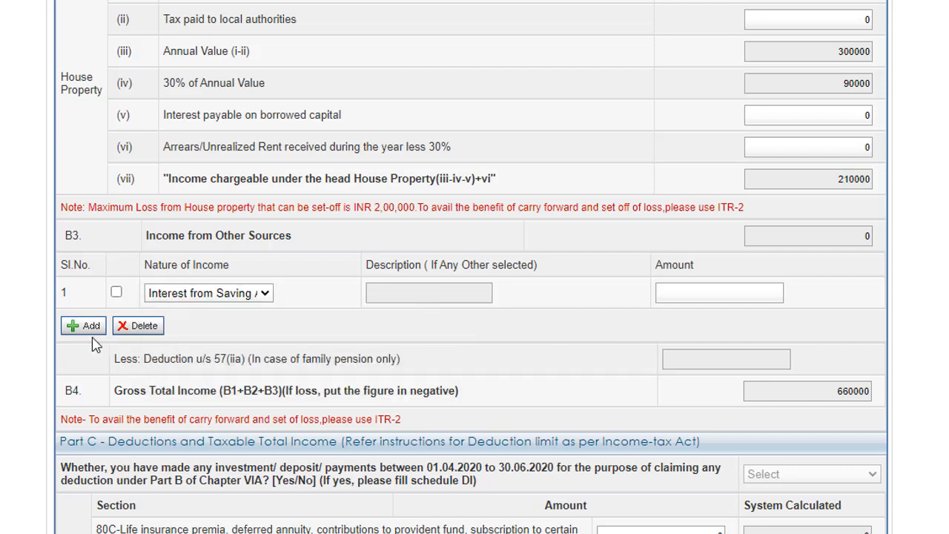
click(710, 294)
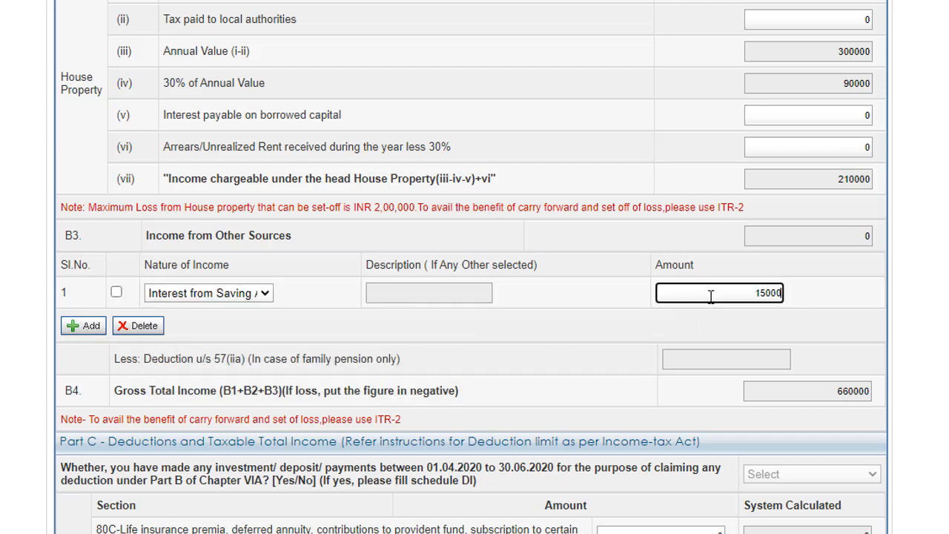
click(476, 333)
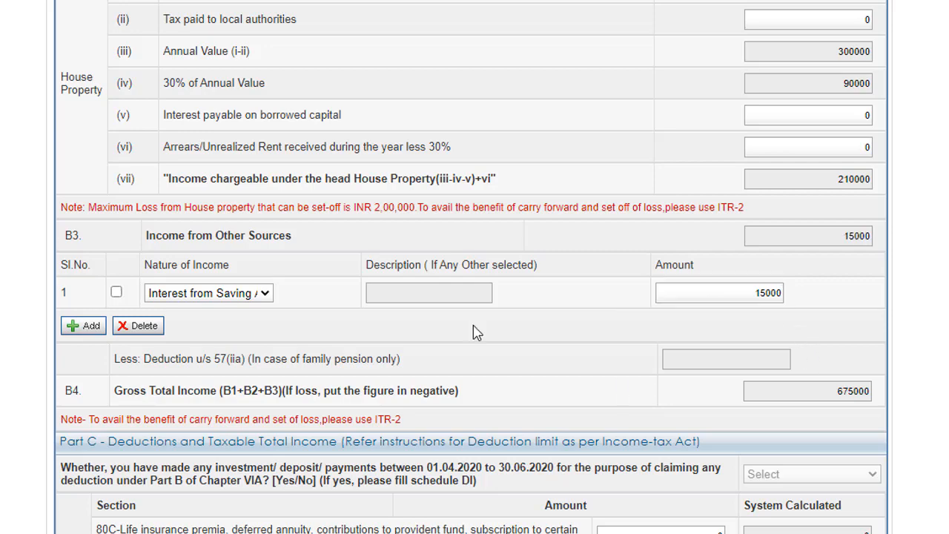
Enter 100000 as the 80TTA deduction for savings bank interest and compare it with the system calculated amount.
scroll(476, 333, down, 7)
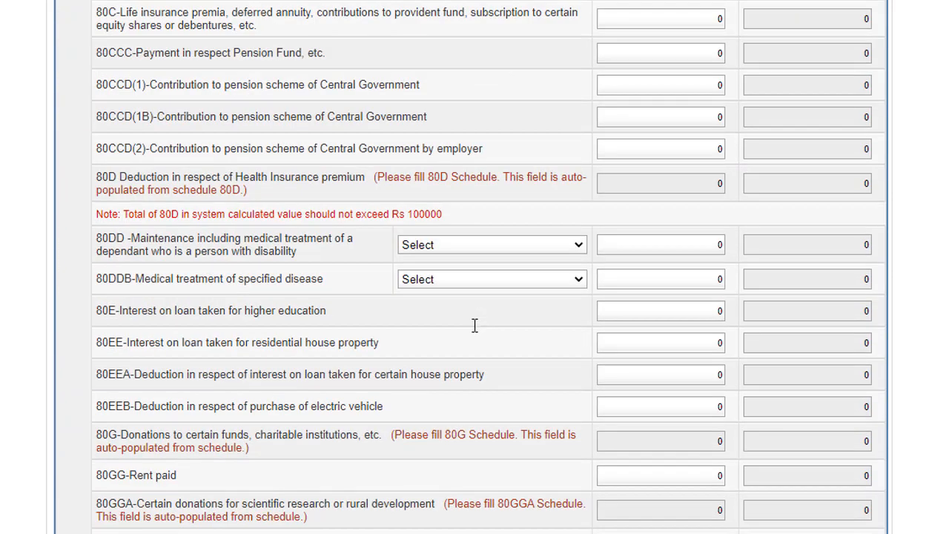
scroll(474, 325, down, 4)
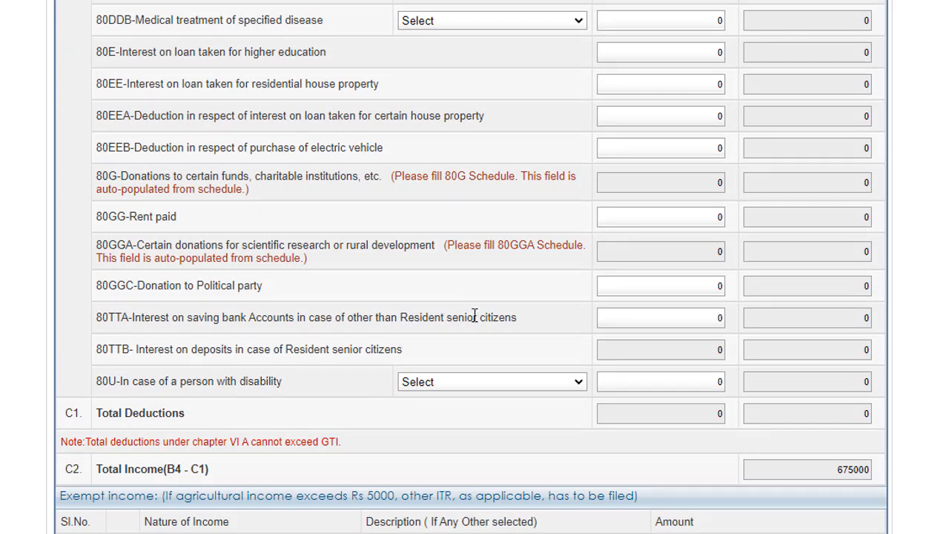
click(717, 318)
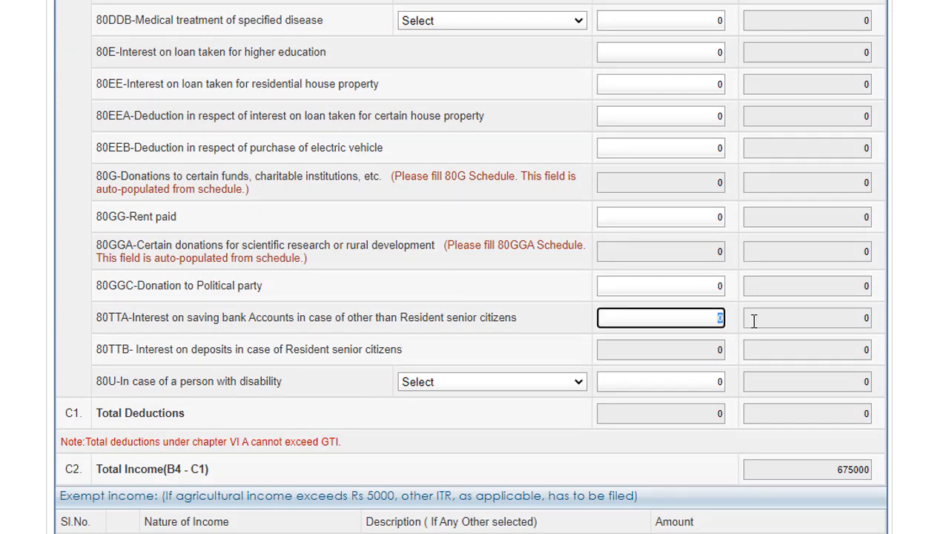
text(100000)
click(311, 320)
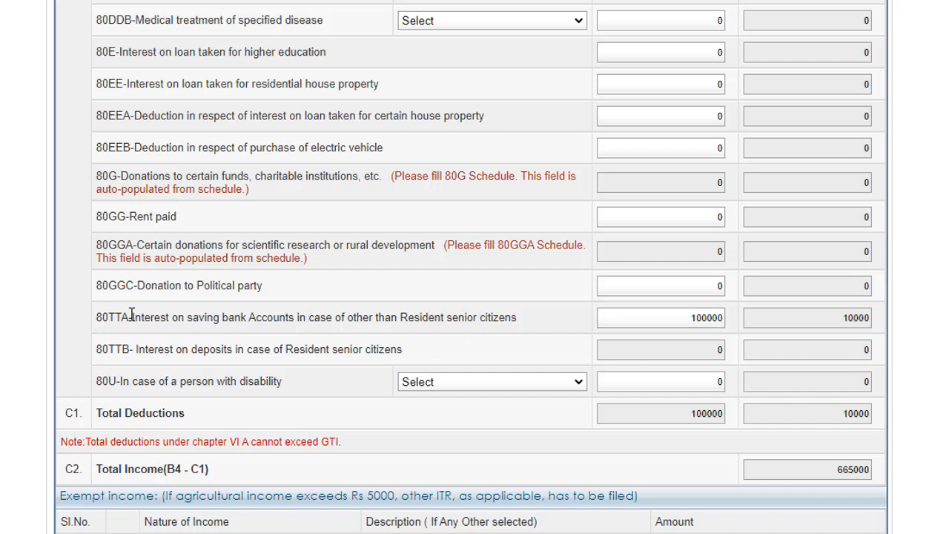
click(669, 317)
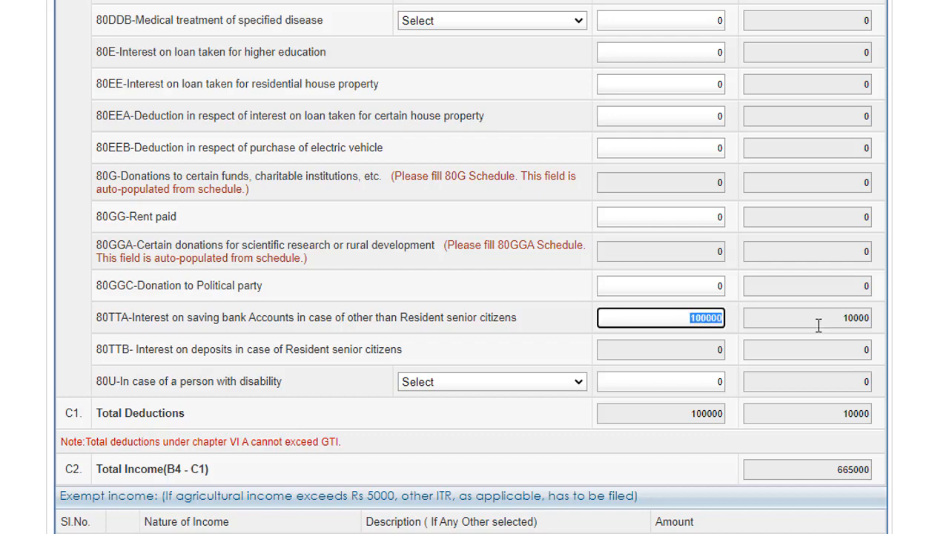
mouse_move(706, 343)
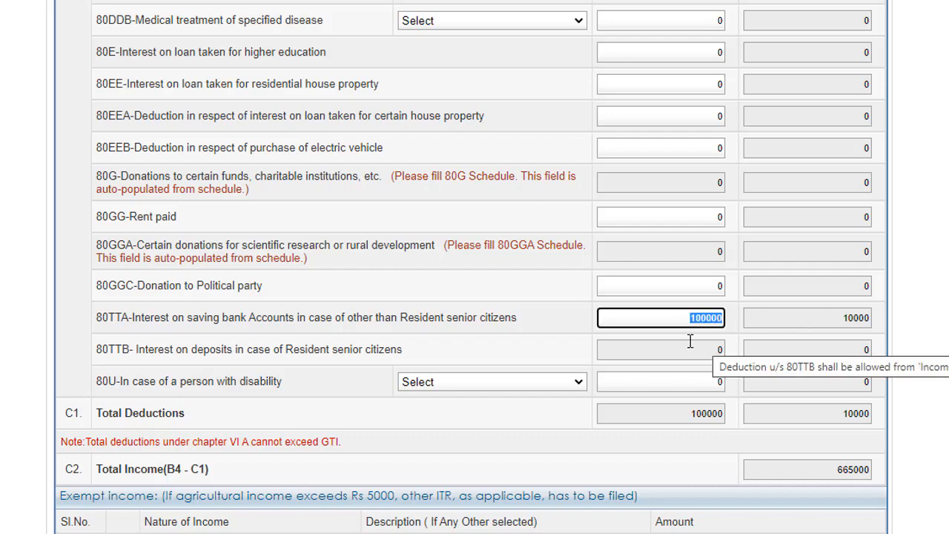
Change the savings account interest amount under Income from Other Sources to 8000.
scroll(686, 342, up, 7)
click(743, 123)
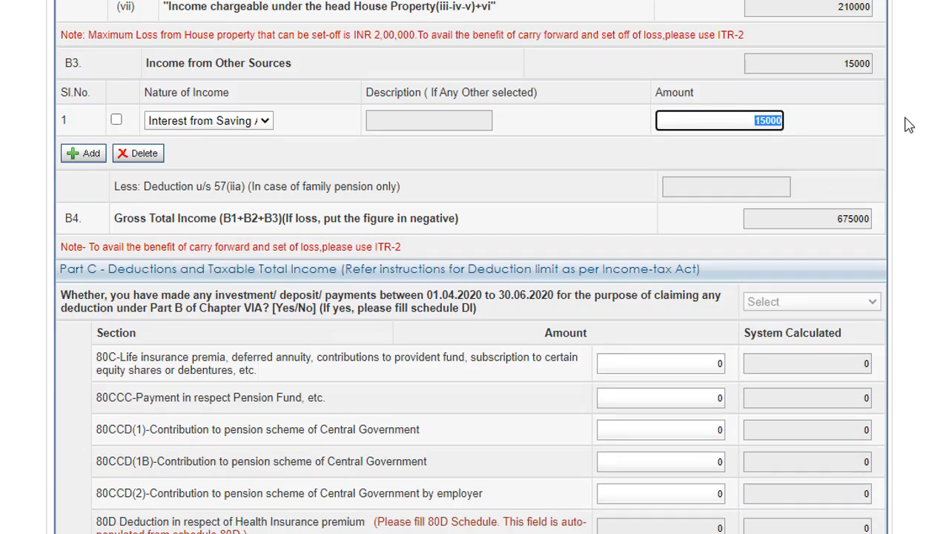
text(8000)
click(712, 174)
Set the 80TTA deduction for savings bank interest to 8000.
scroll(637, 322, down, 8)
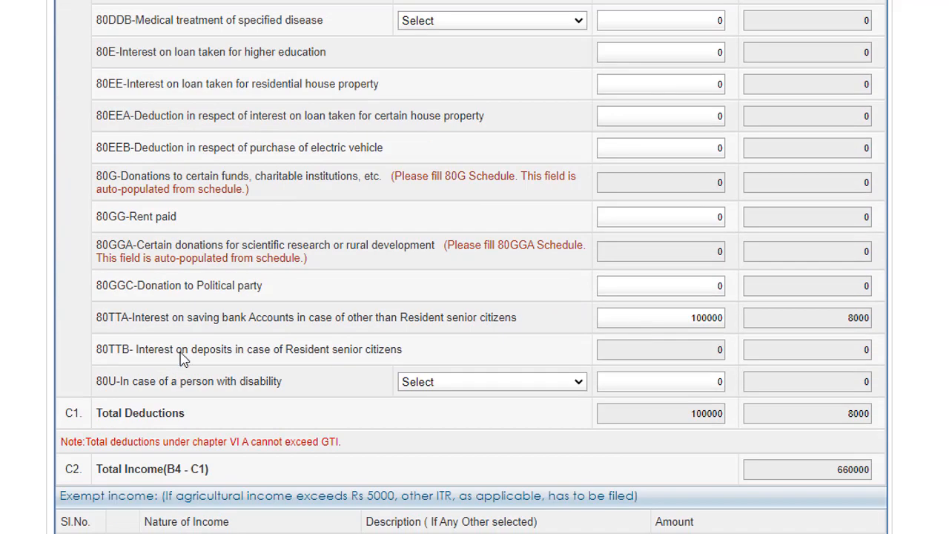
click(693, 318)
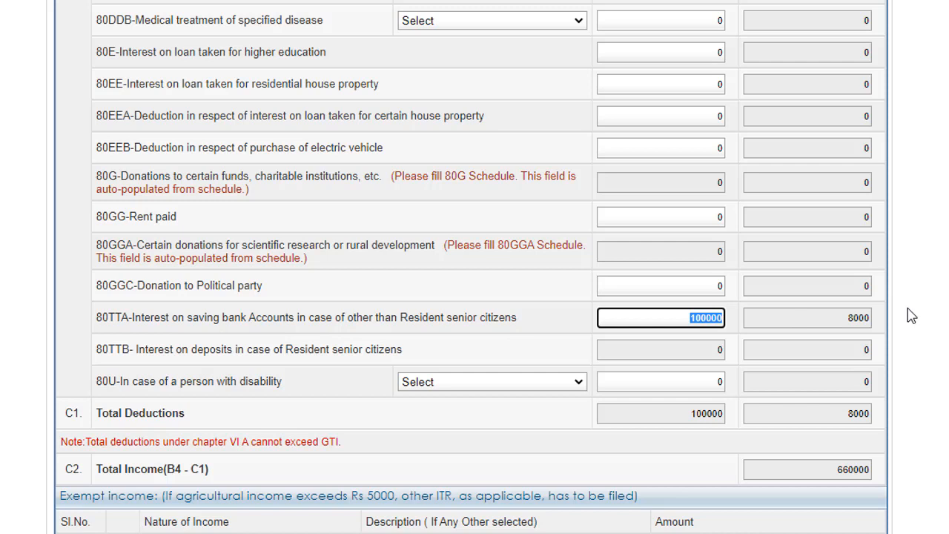
text(80)
click(620, 354)
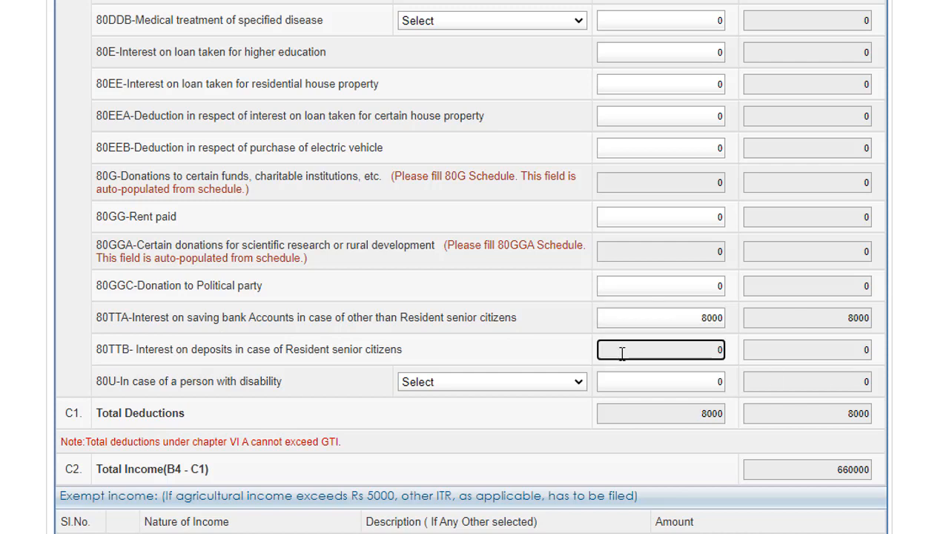
click(662, 316)
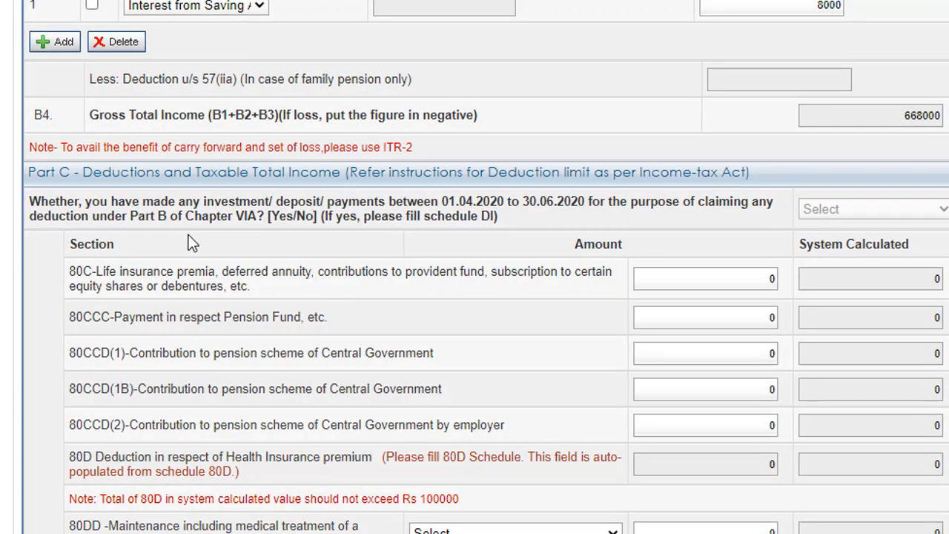
Enter 50000 as the 80C deduction for life insurance premia and provident fund contributions.
scroll(188, 252, down, 1)
double_click(735, 182)
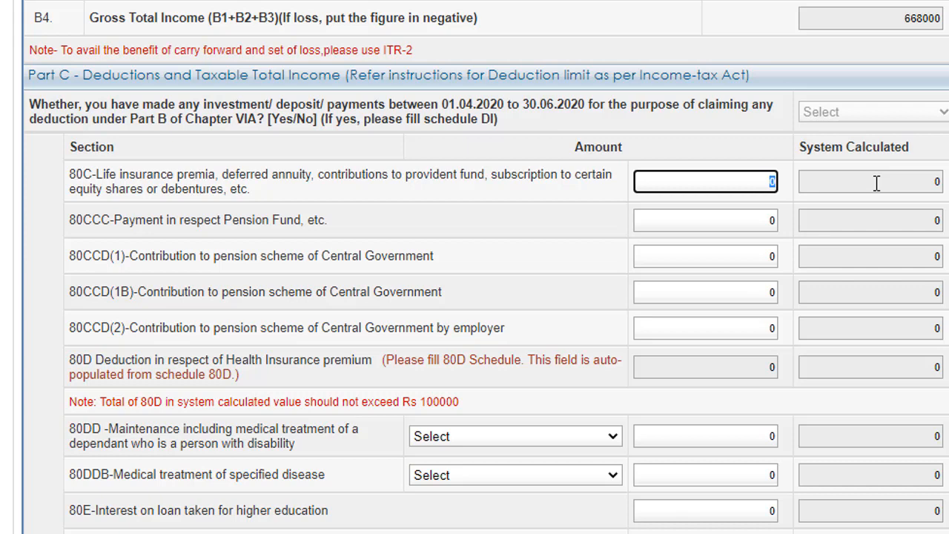
text(50000)
click(837, 233)
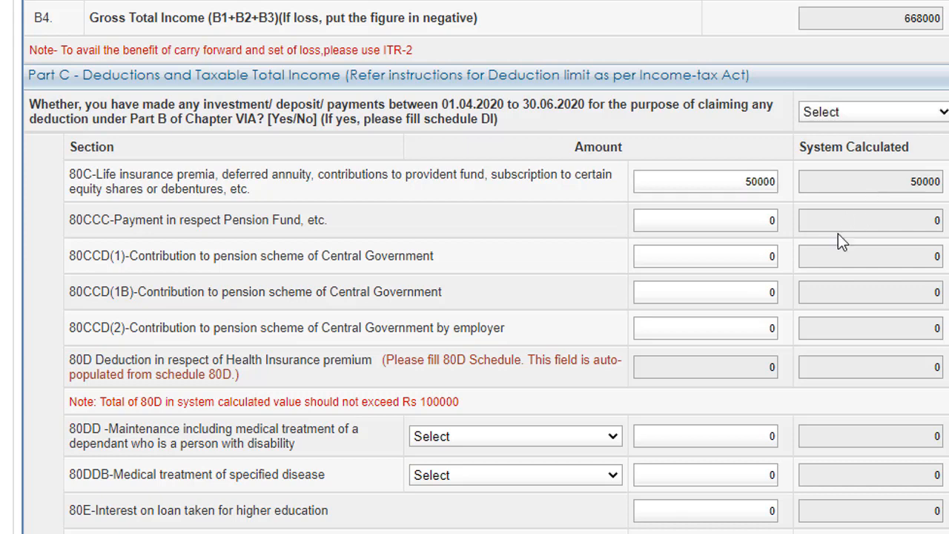
Review the remaining Part C deduction sections from 80CCC to 80U, along with total deductions and total income.
scroll(337, 366, down, 1)
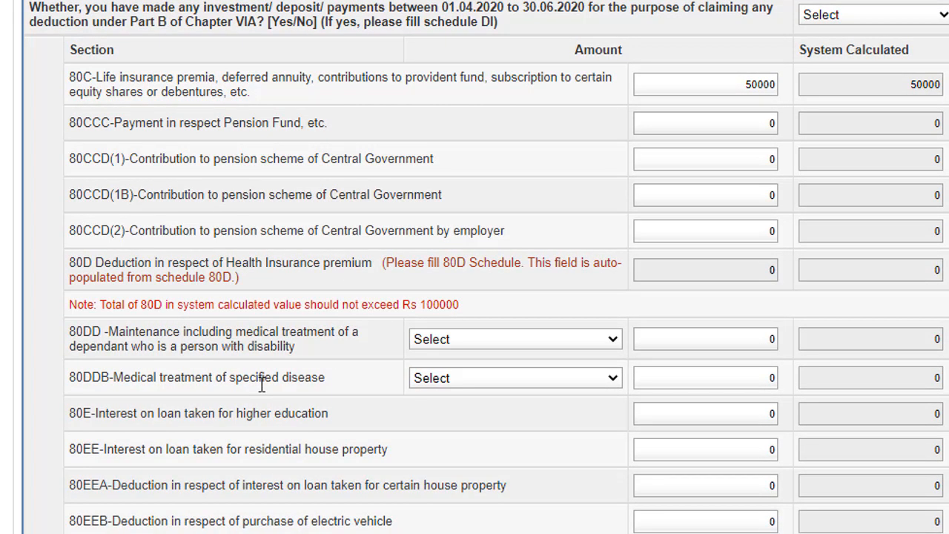
scroll(261, 384, down, 1)
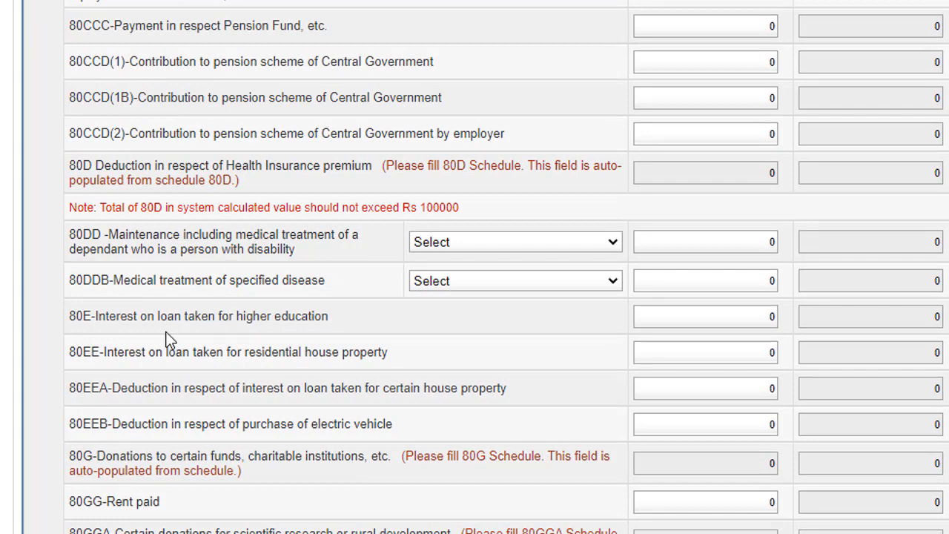
scroll(287, 331, down, 1)
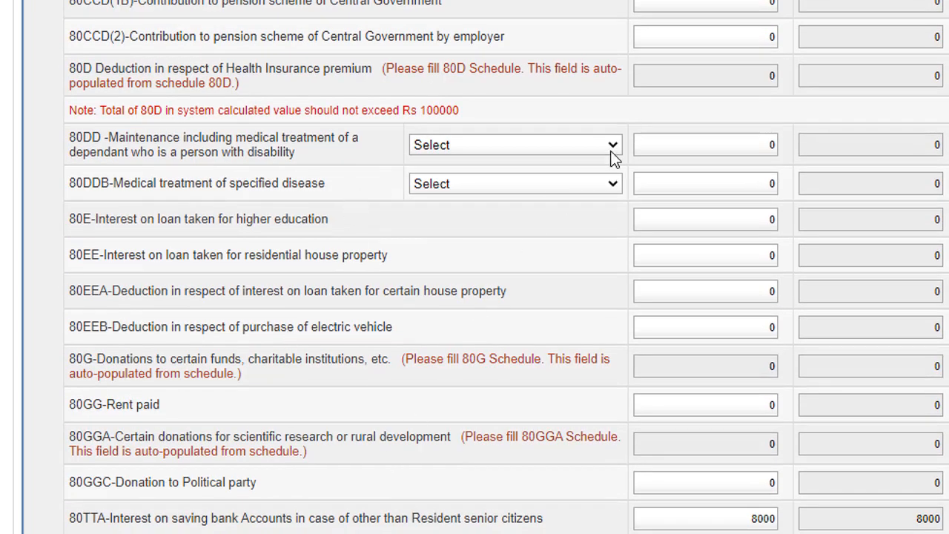
scroll(671, 471, down, 2)
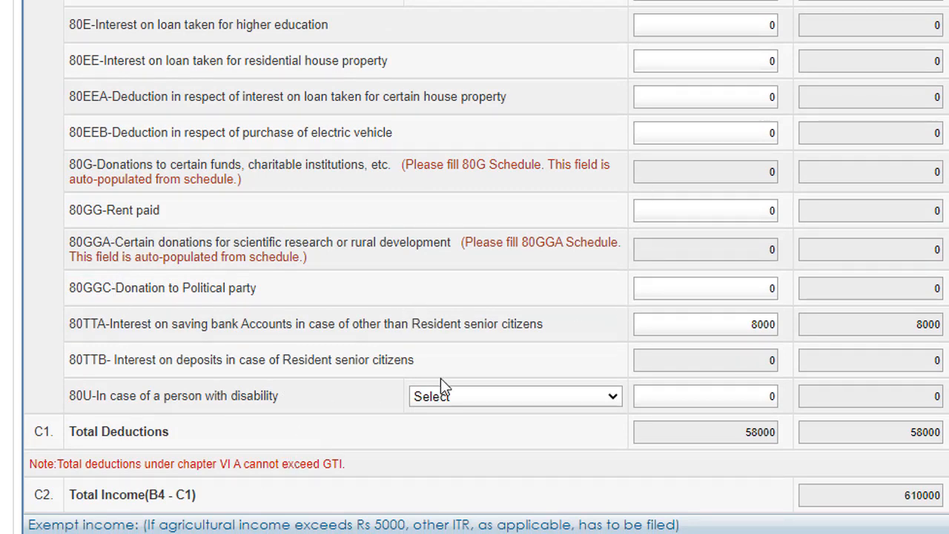
Examine the donation detail fields in Schedule 80G and Schedule 80GGA.
scroll(793, 286, up, 15)
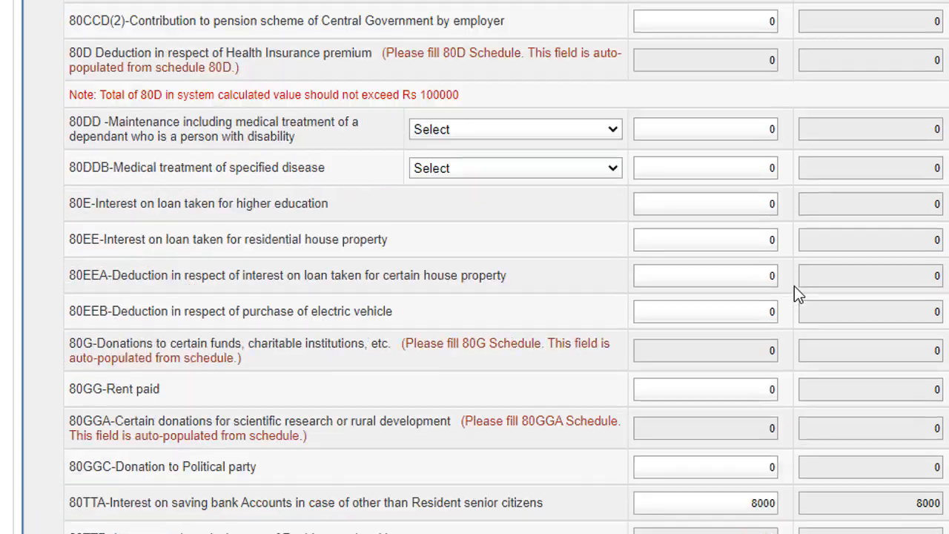
scroll(794, 292, up, 8)
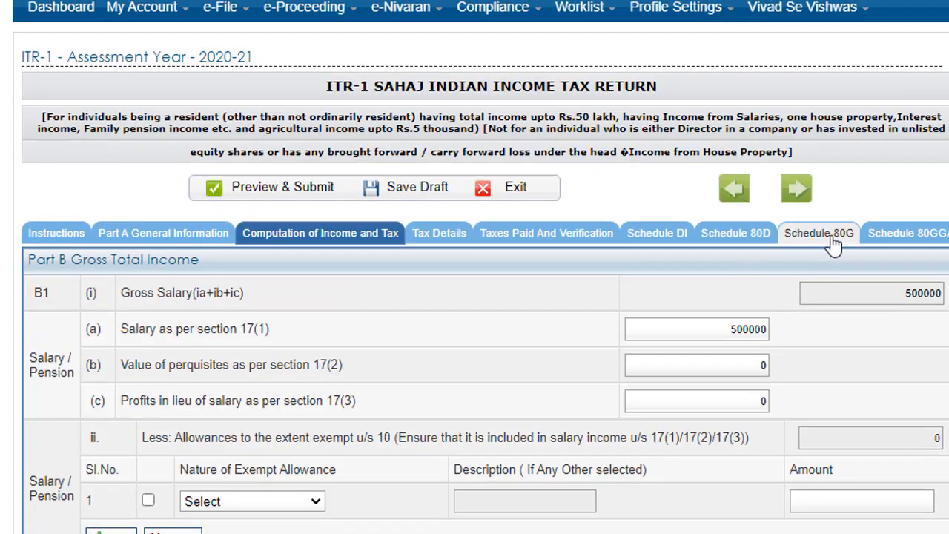
click(829, 244)
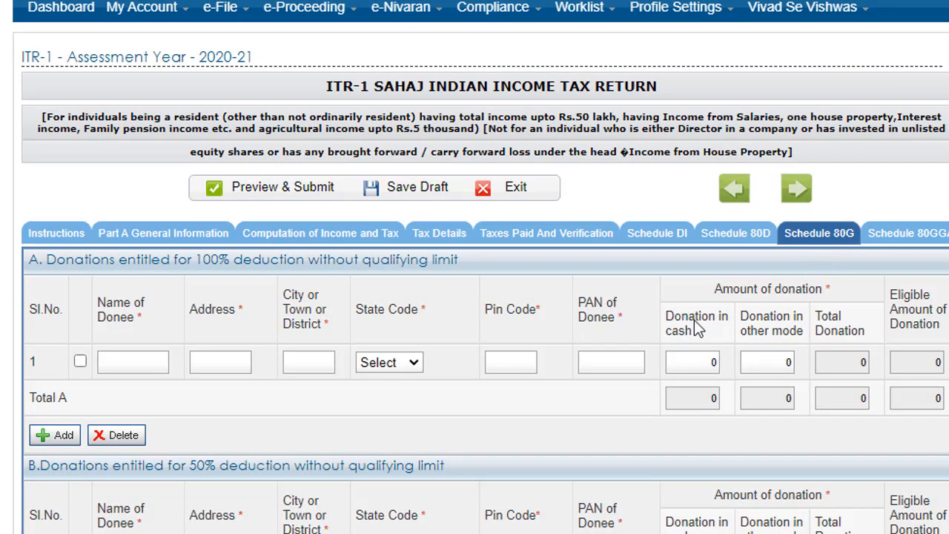
scroll(331, 374, down, 2)
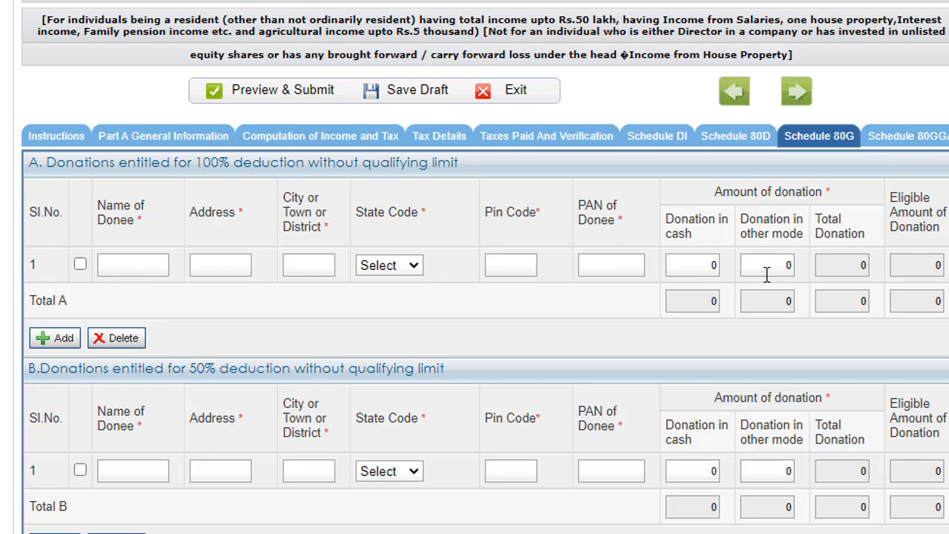
click(932, 141)
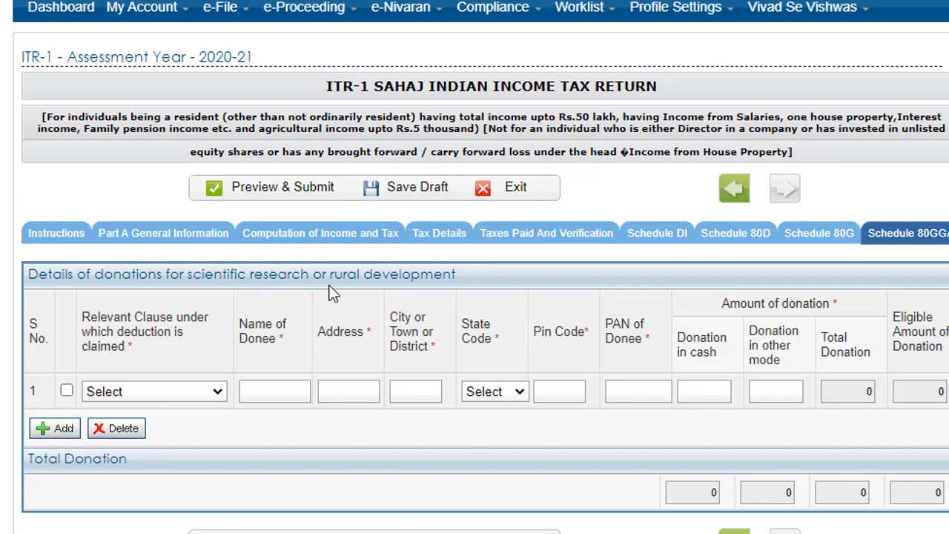
Return to the income and tax computation and examine Part D tax payable, including the rebate u/s 87A.
click(315, 236)
scroll(489, 437, down, 20)
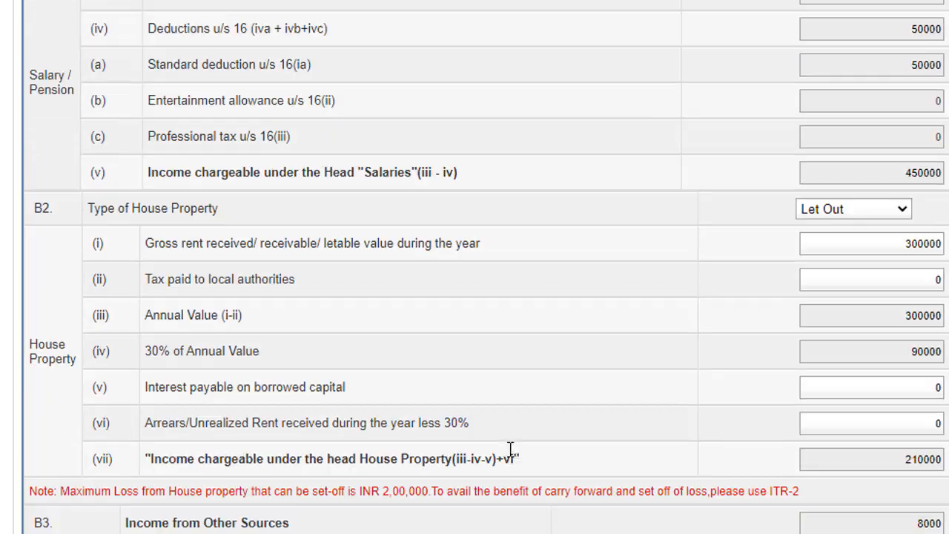
scroll(509, 449, down, 9)
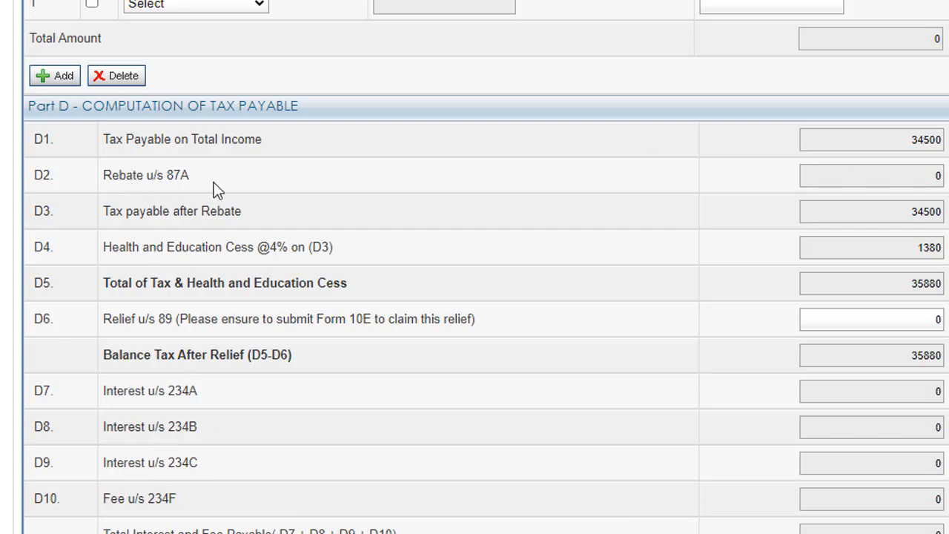
drag(873, 181, 934, 176)
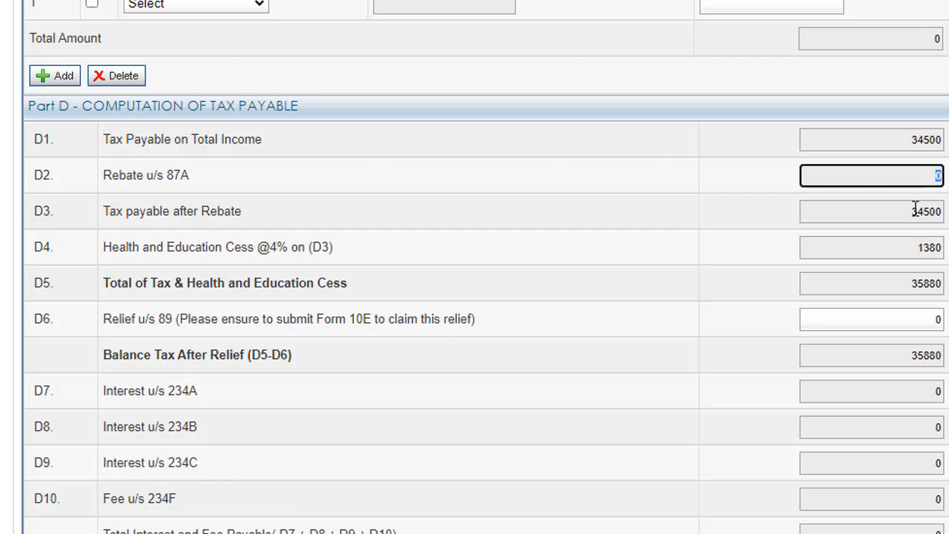
Set the salary as per section 17(1) in Part B to 310000.
scroll(915, 208, up, 4)
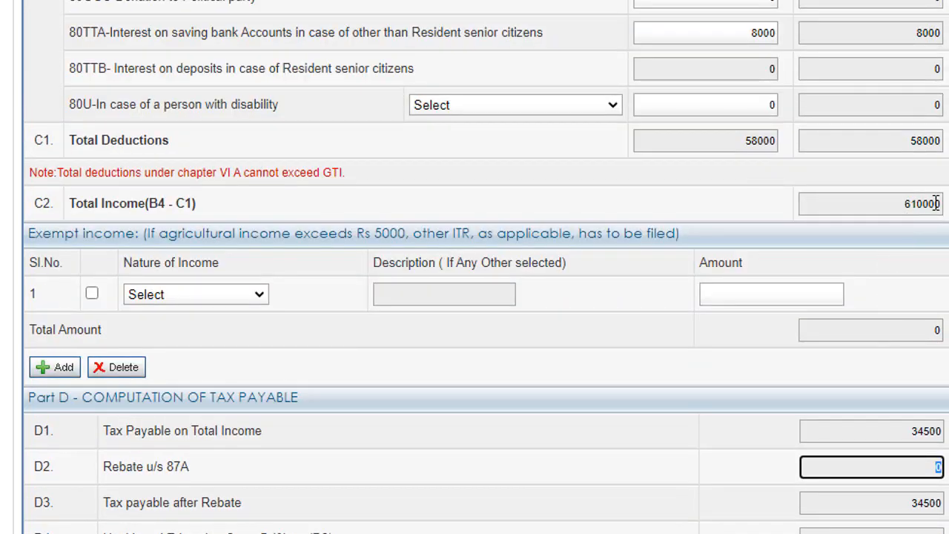
double_click(892, 210)
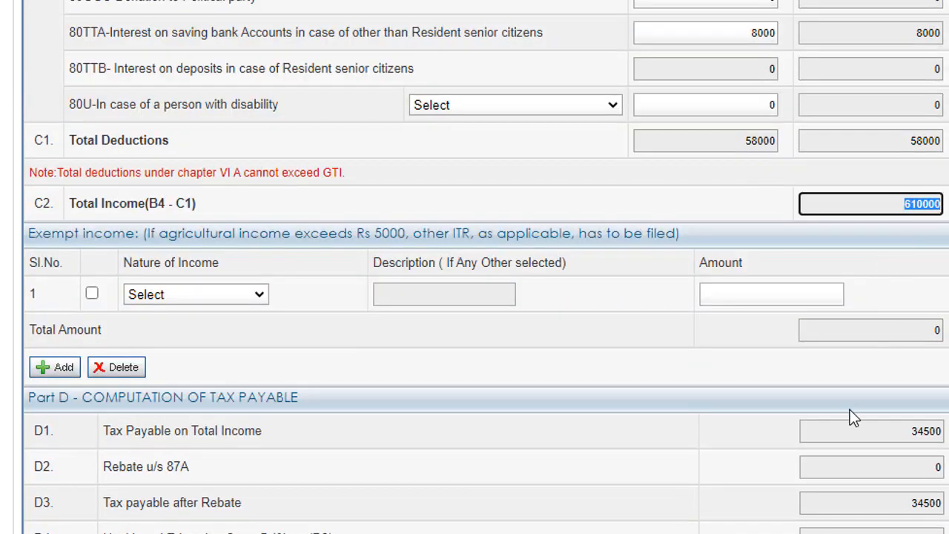
scroll(849, 409, up, 15)
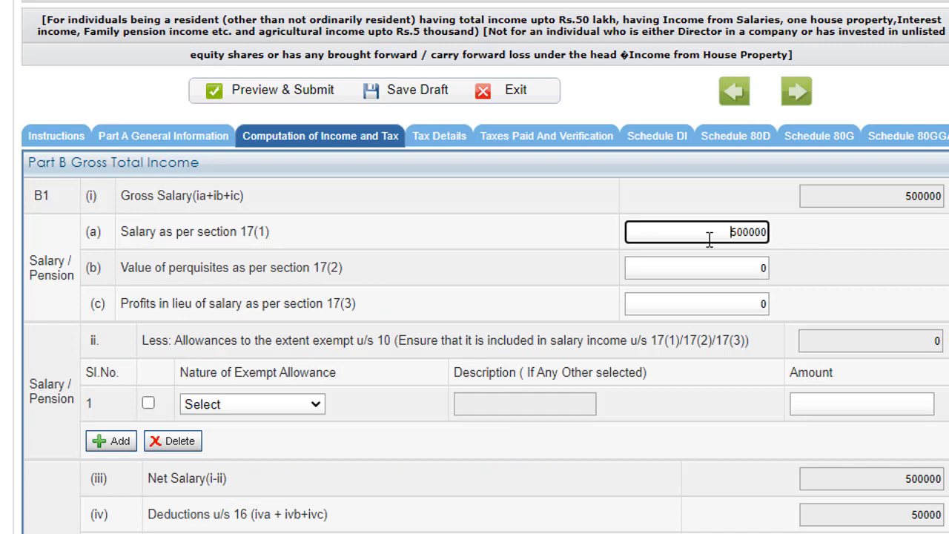
click(847, 245)
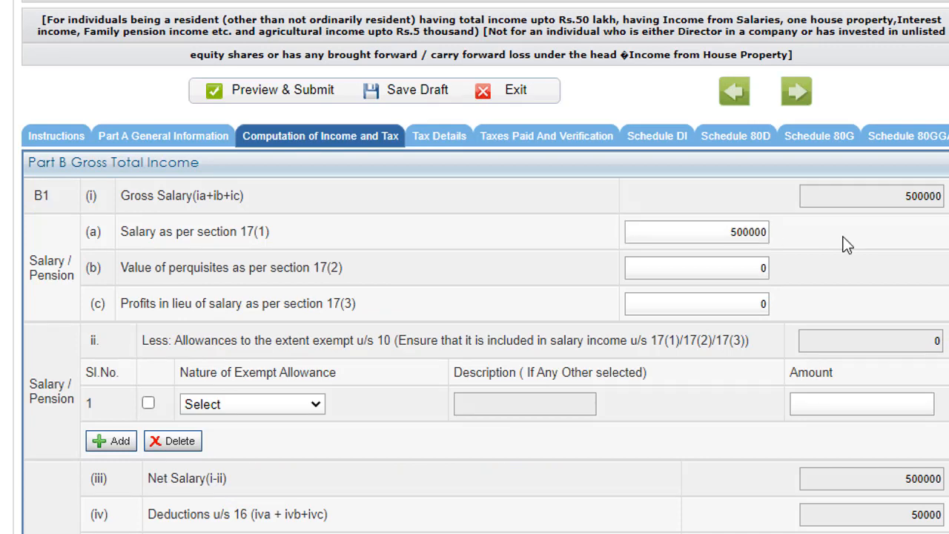
double_click(730, 238)
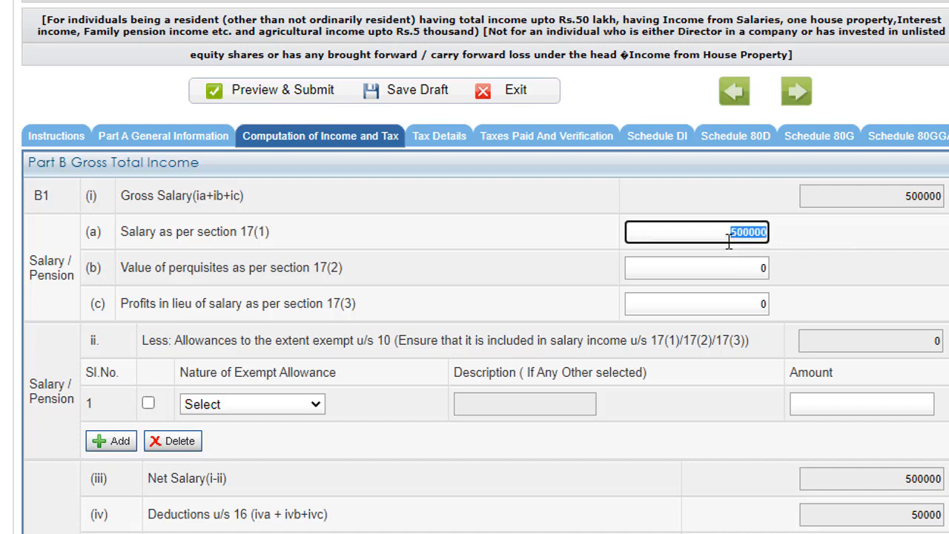
text(310000)
click(774, 344)
Review the recalculated total income and Part D tax payable, from the rebate u/s 87A through total tax, fee and interest.
scroll(774, 344, down, 10)
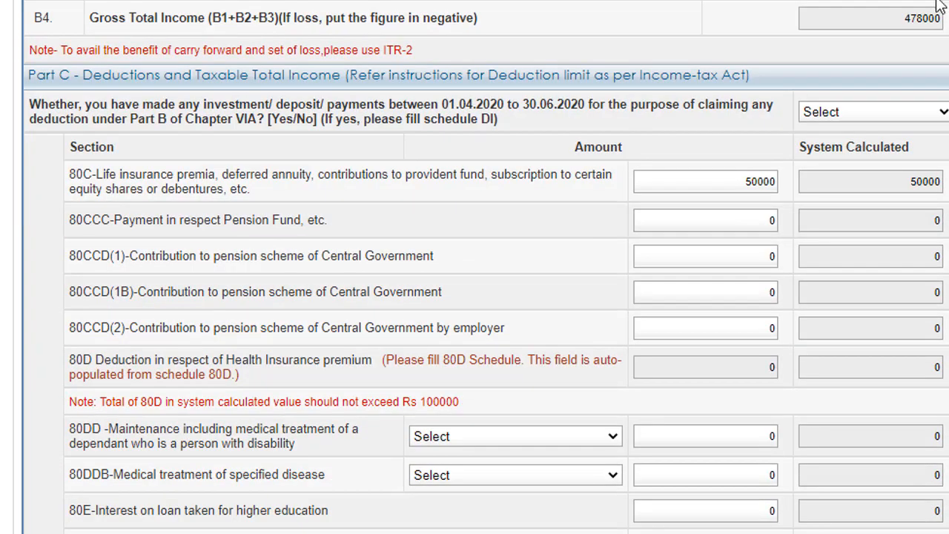
scroll(945, 355, down, 1)
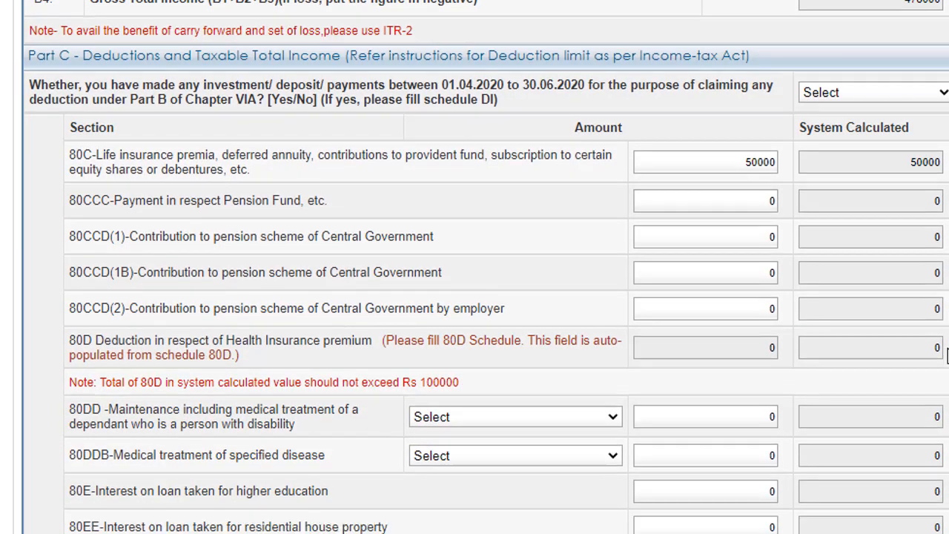
scroll(946, 354, down, 10)
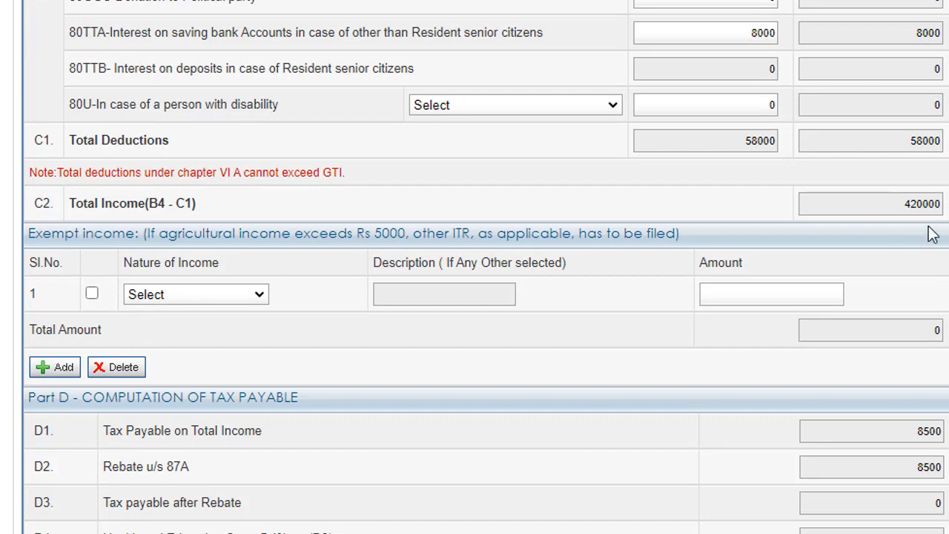
scroll(928, 378, down, 3)
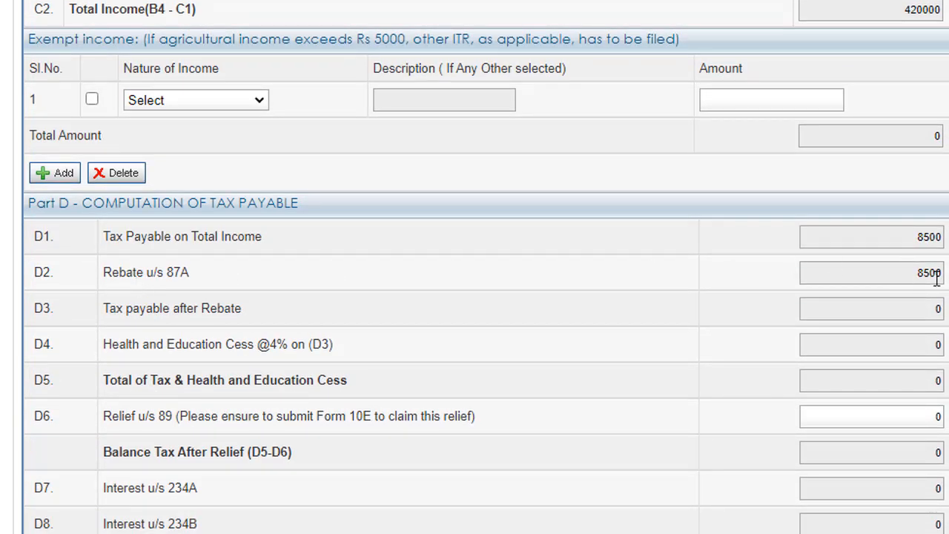
click(892, 279)
scroll(344, 356, down, 1)
scroll(345, 355, down, 2)
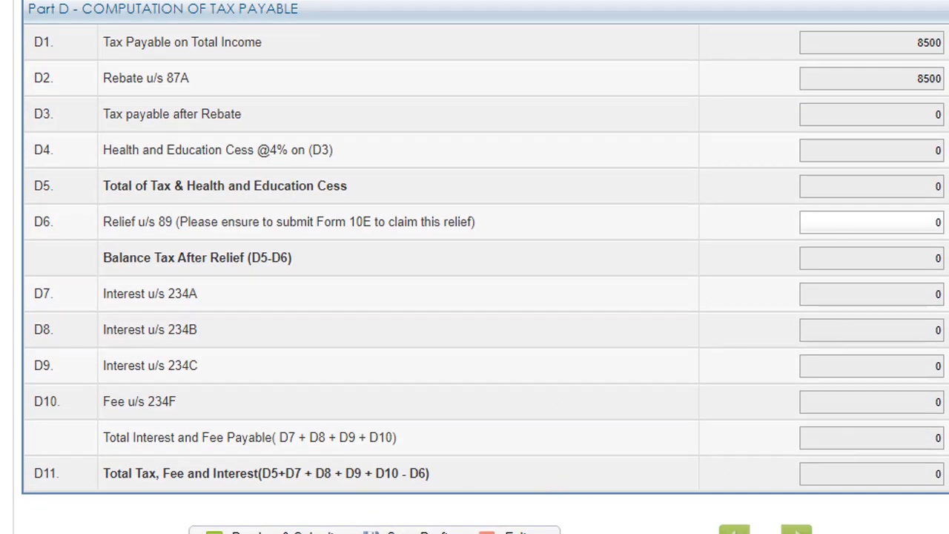
Examine the Tax Details schedules for TDS on salary, other TDS, TCS, and advance and self-assessment tax payments.
scroll(432, 518, up, 20)
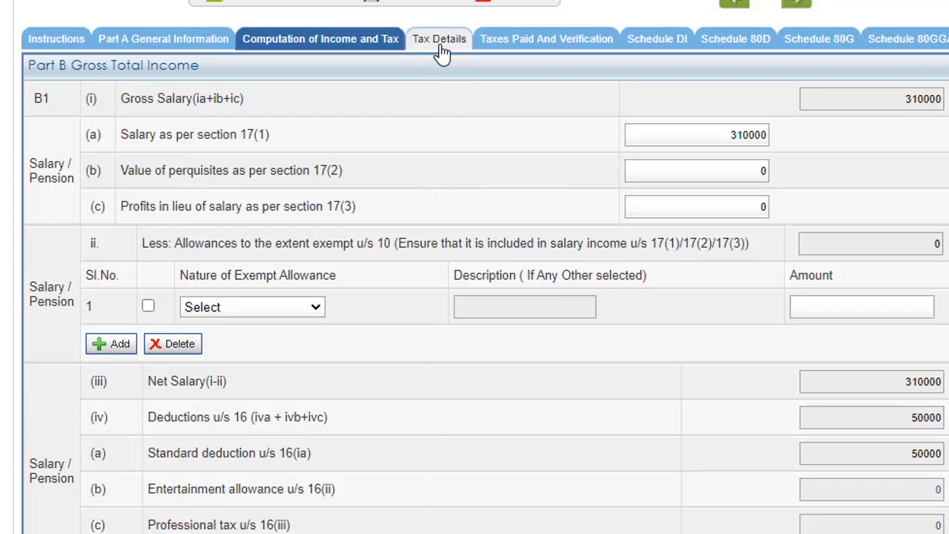
click(442, 50)
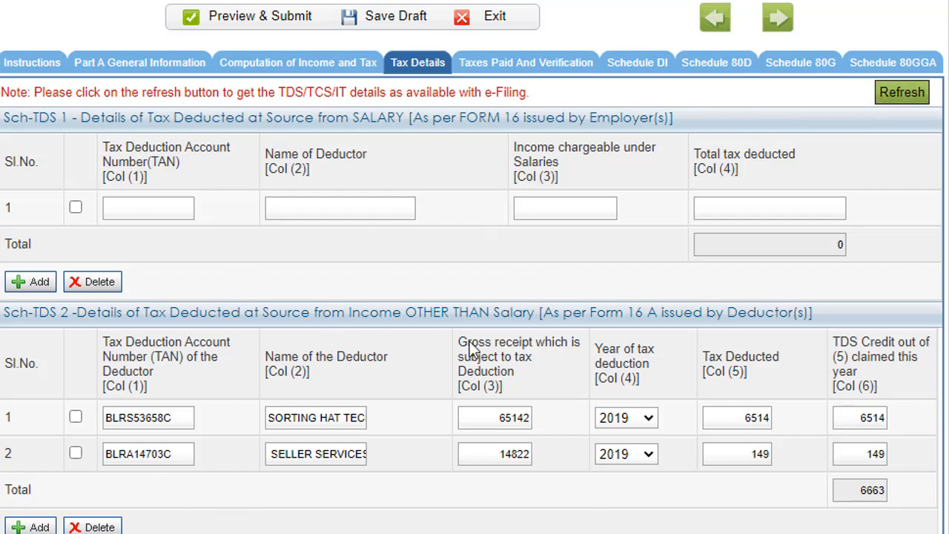
scroll(601, 310, down, 2)
scroll(601, 309, down, 2)
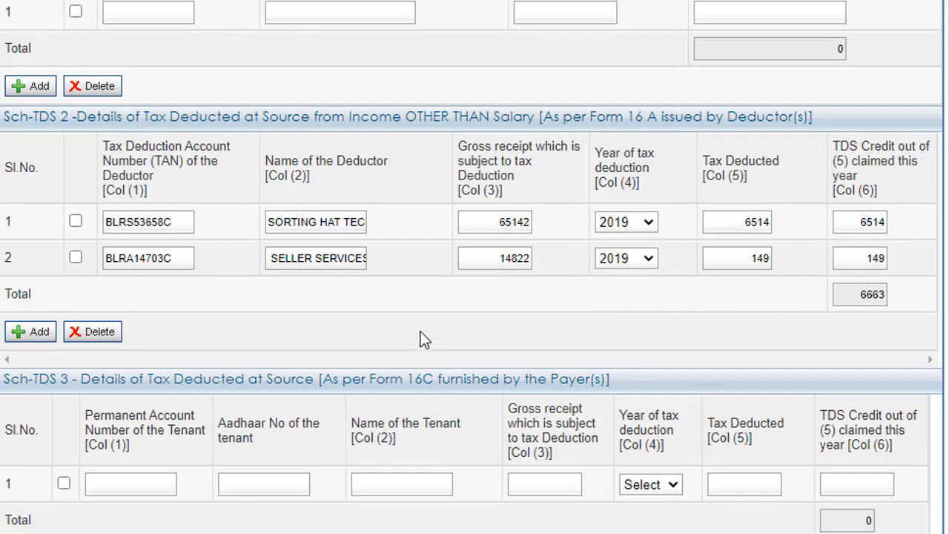
scroll(421, 339, down, 6)
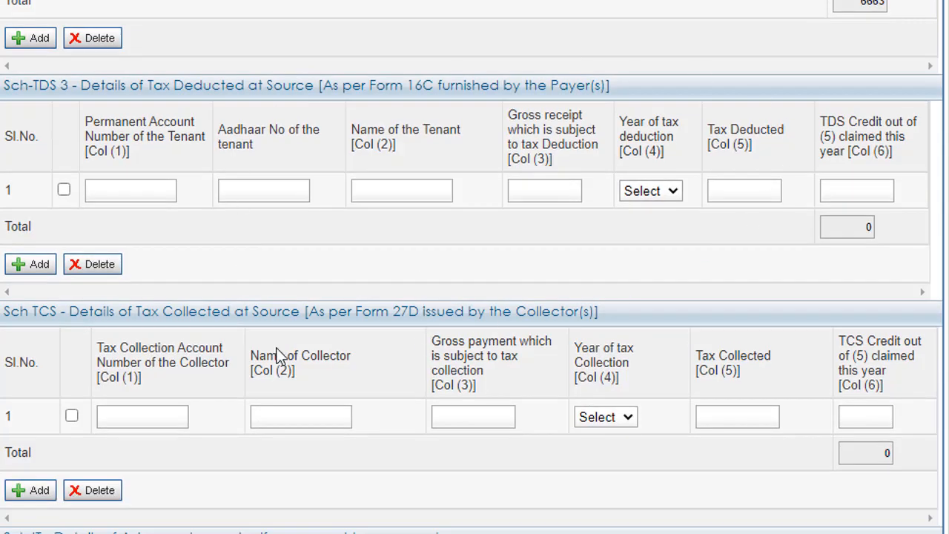
scroll(277, 356, down, 2)
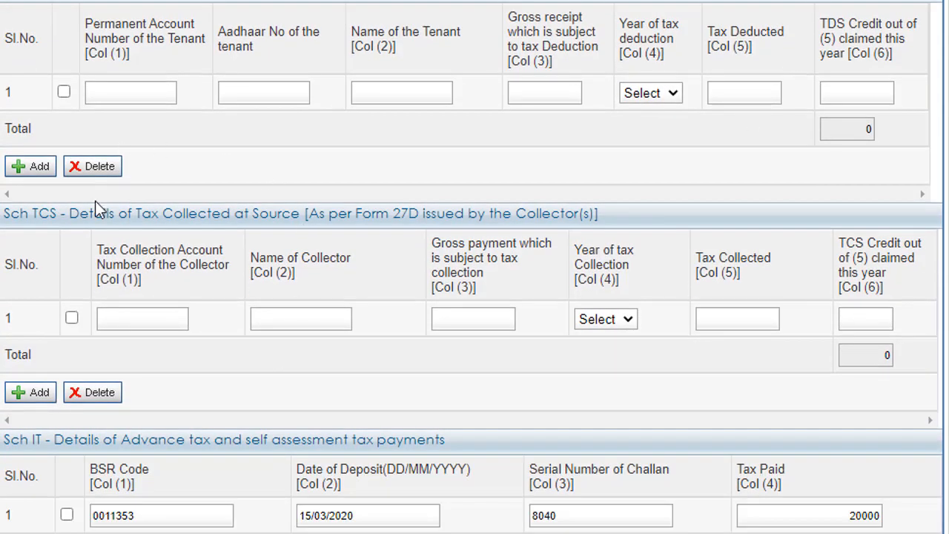
scroll(192, 388, down, 2)
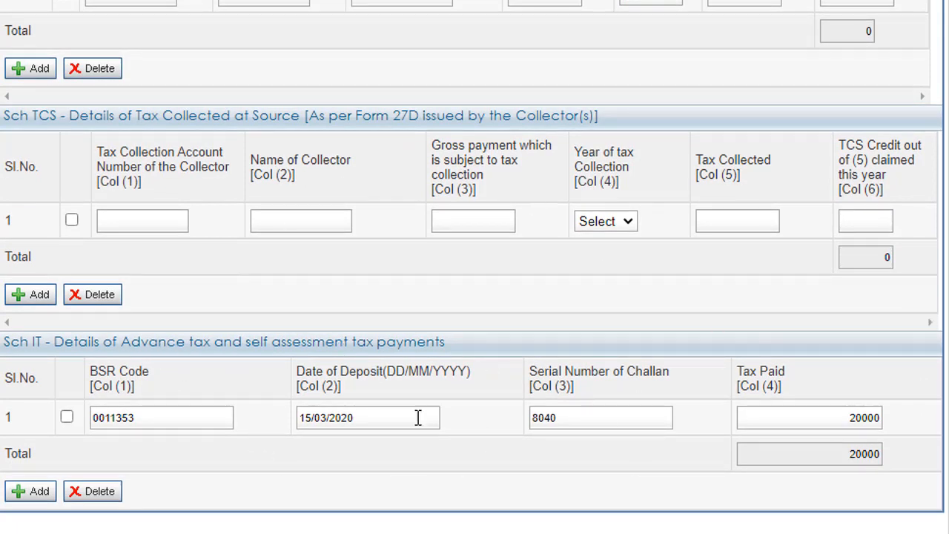
scroll(394, 333, up, 10)
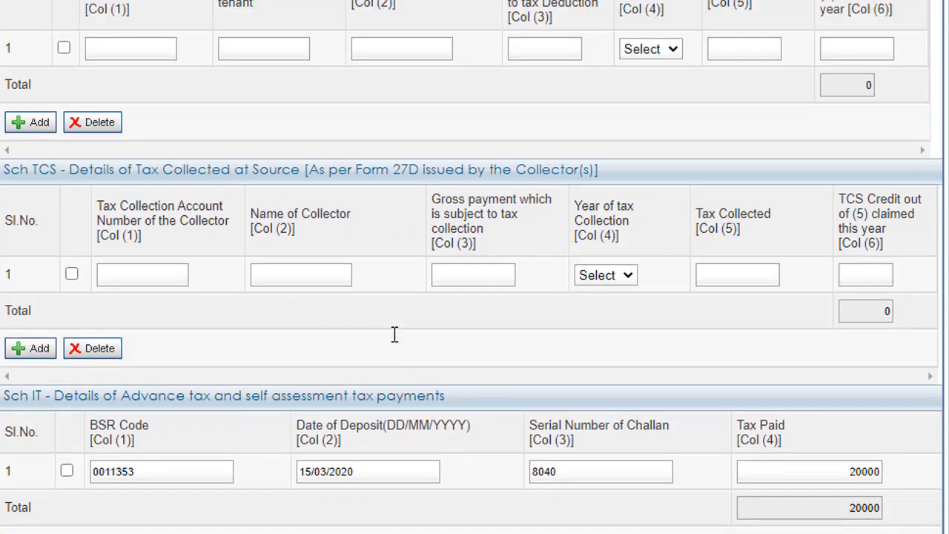
scroll(394, 333, up, 3)
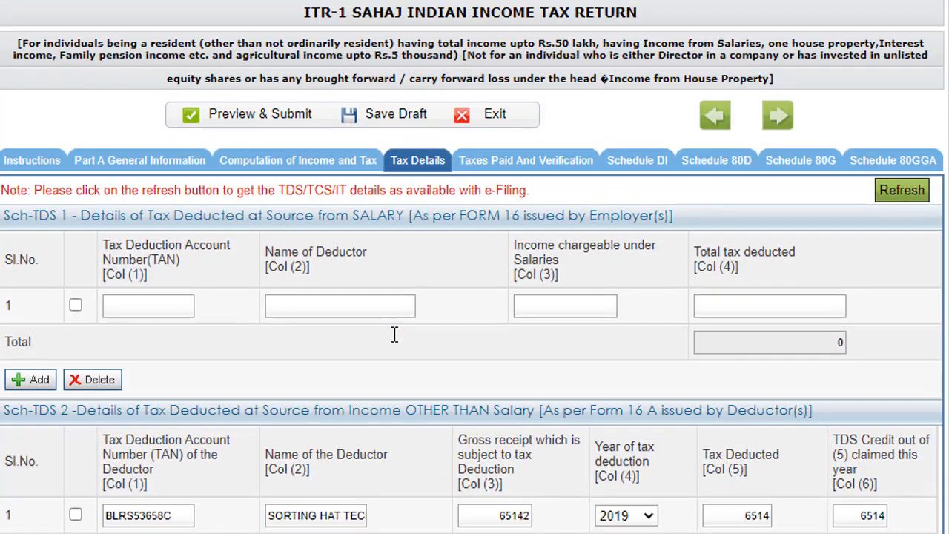
scroll(395, 334, down, 3)
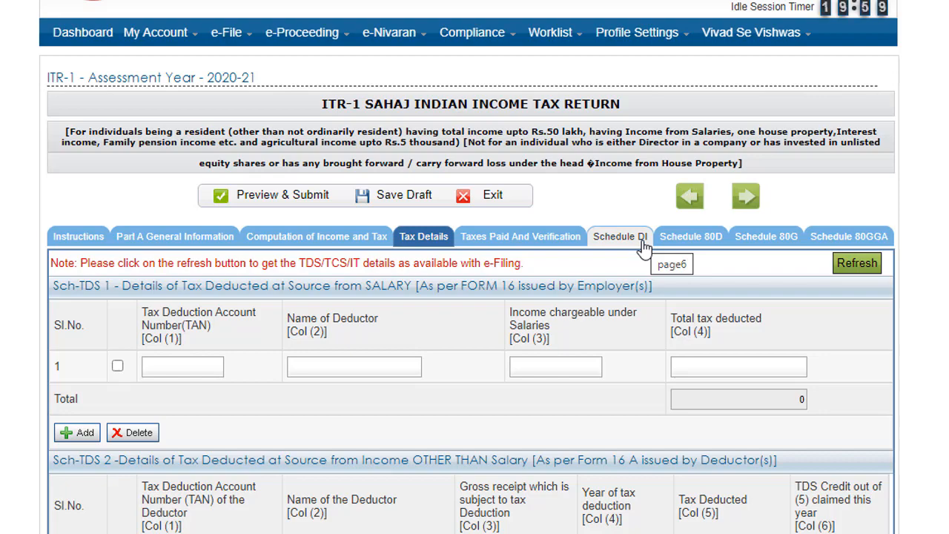
Return to the income computation and view the answer options for investments made between 01.04.2020 and 30.06.2020, dismissing the session alert.
click(334, 238)
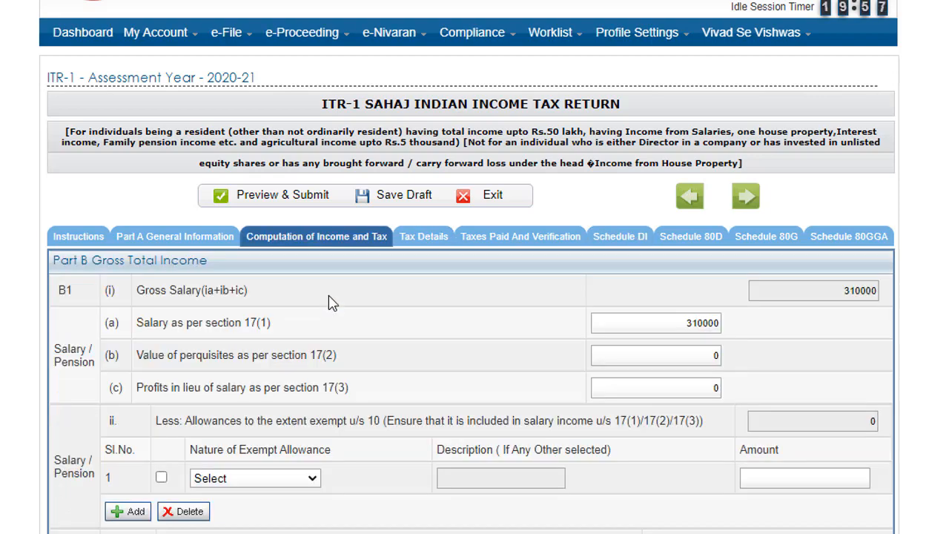
scroll(331, 302, down, 10)
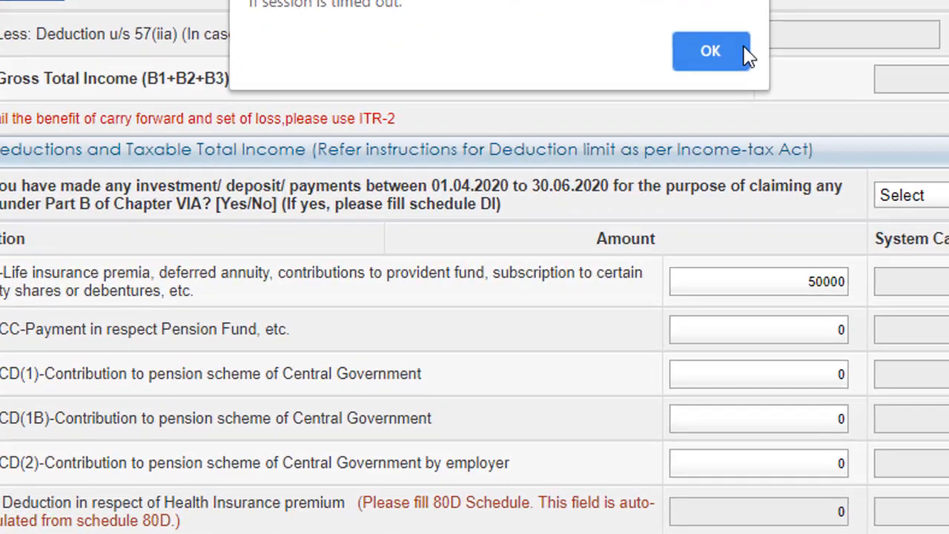
click(624, 105)
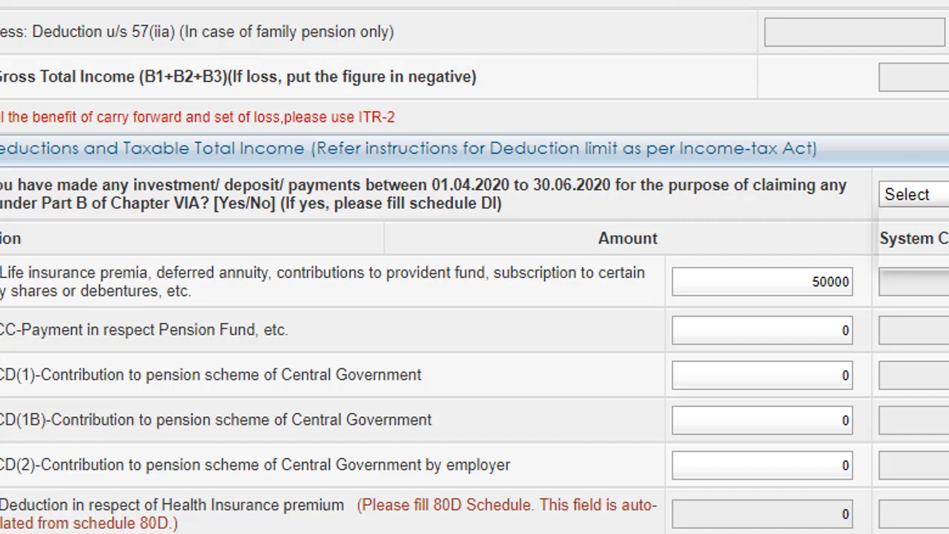
click(909, 195)
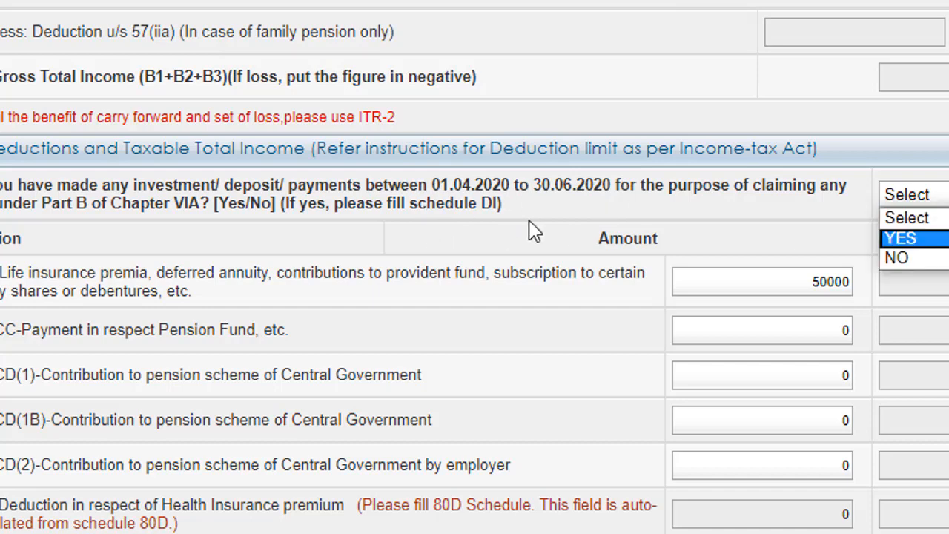
click(629, 171)
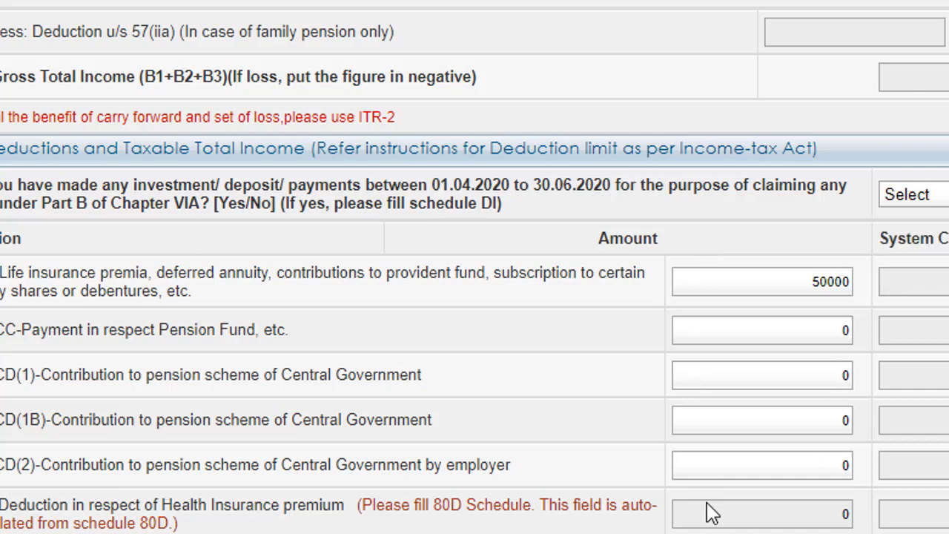
Examine the Chapter VIA deduction columns in Schedule DI for investments, deposits and payments.
scroll(541, 434, up, 15)
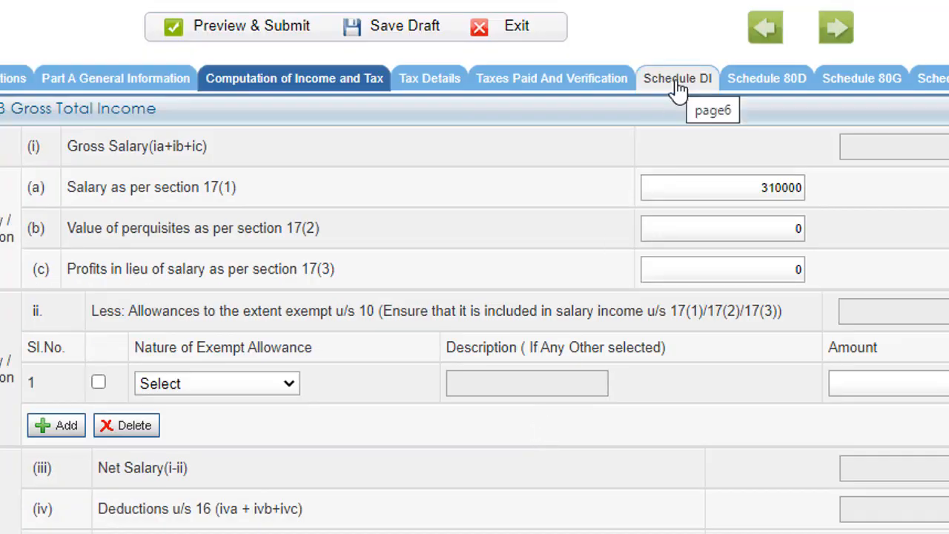
click(678, 88)
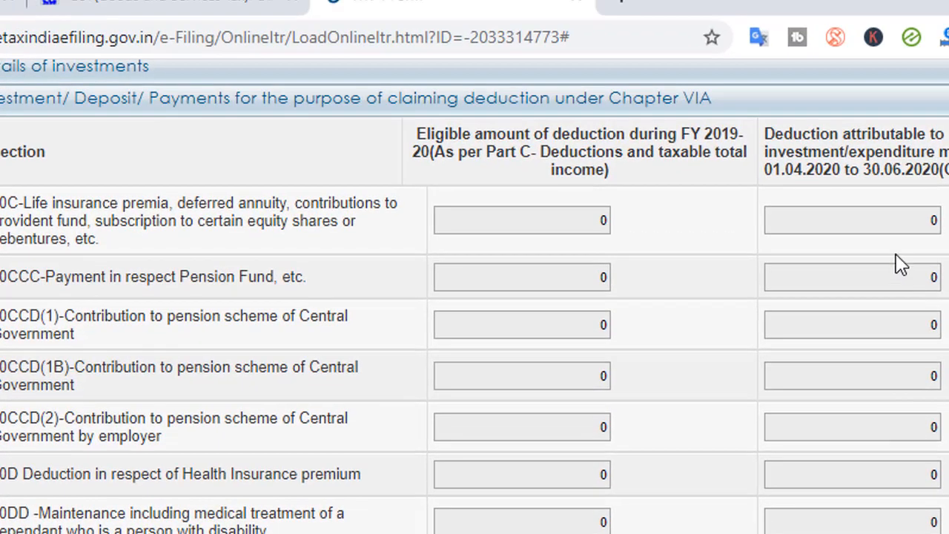
scroll(772, 115, up, 1)
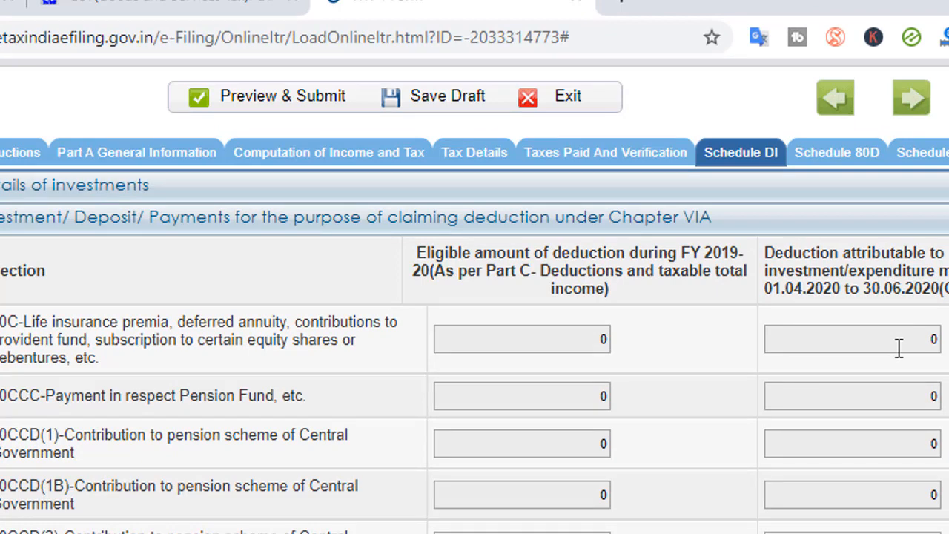
Examine the total taxes paid, refund and bank account details in Taxes Paid and Verification.
click(593, 165)
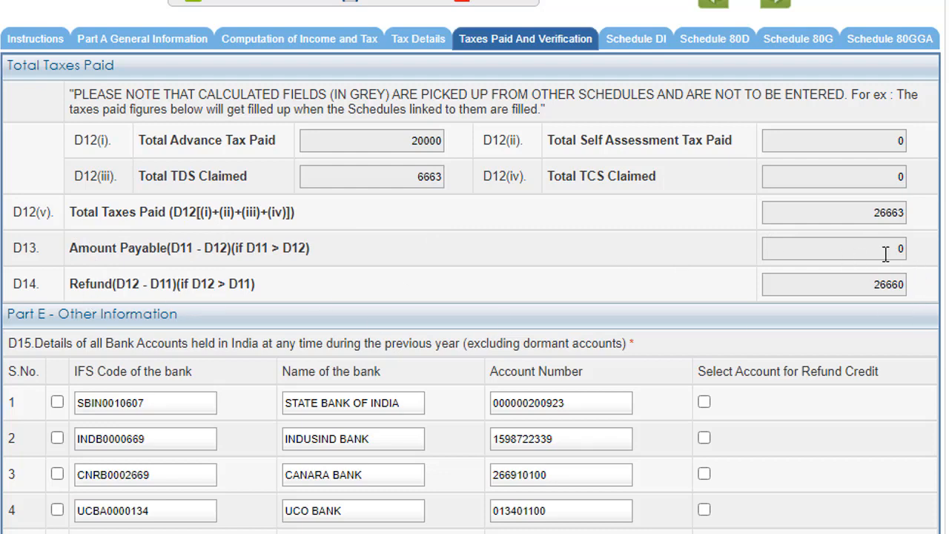
scroll(233, 335, down, 3)
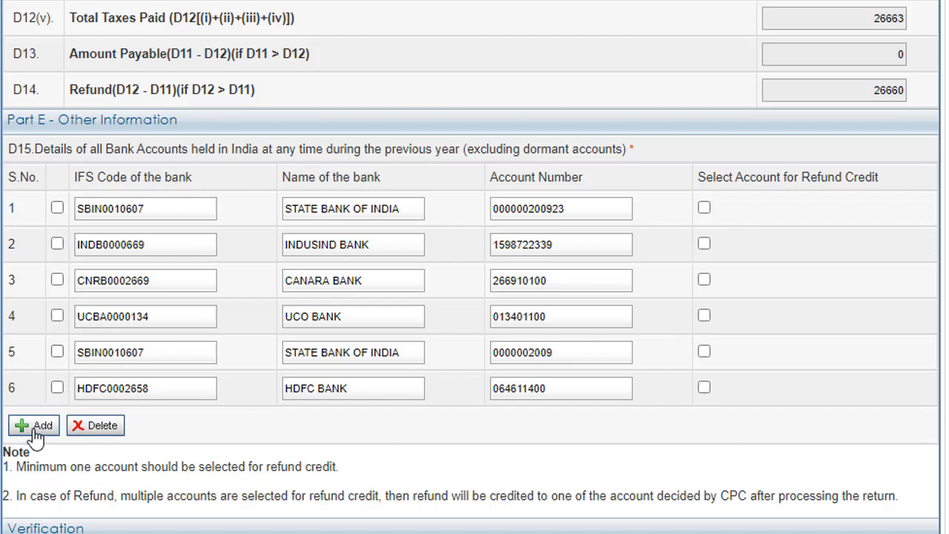
click(57, 315)
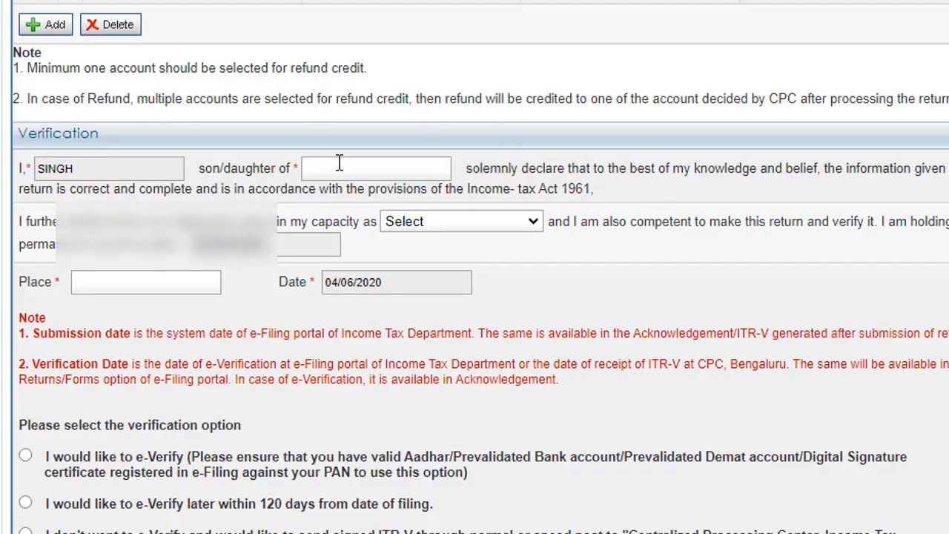
Set the verification capacity to Self and go to the Place field.
click(339, 163)
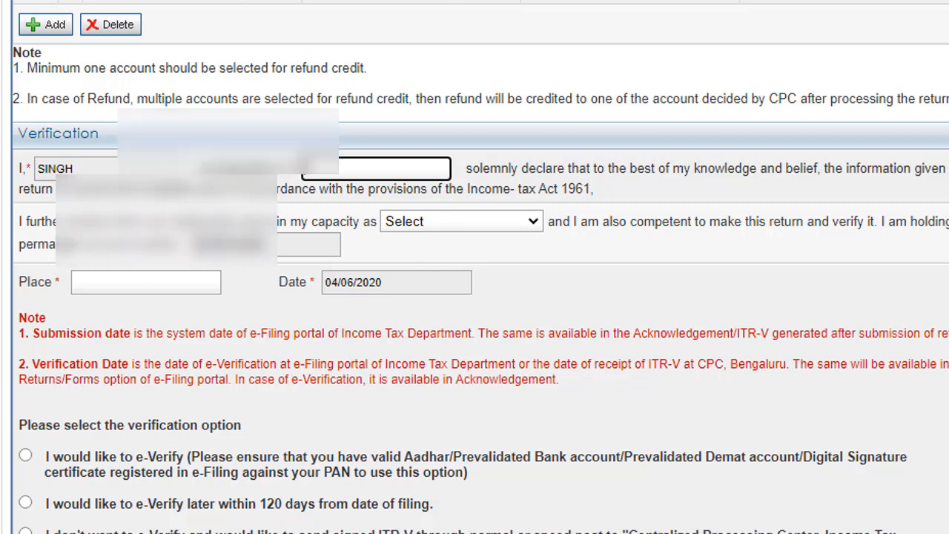
click(443, 222)
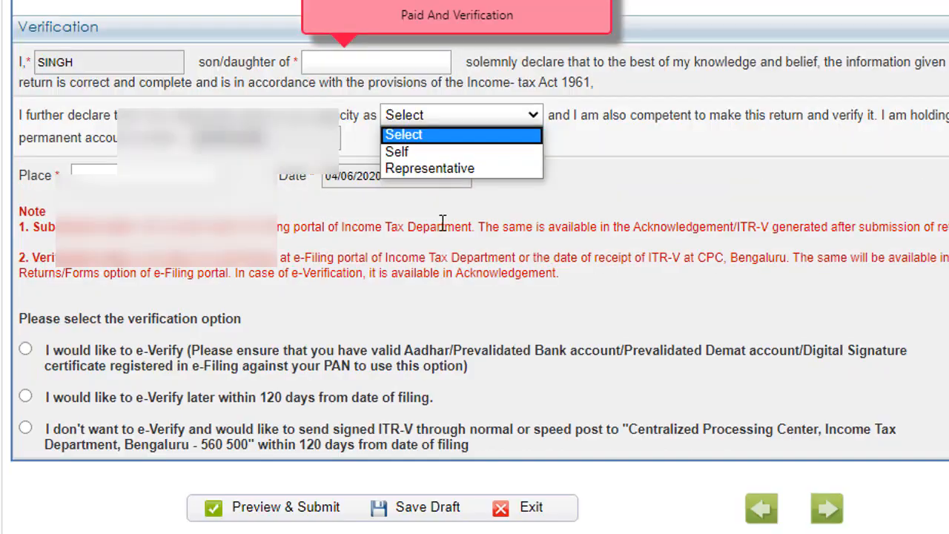
click(409, 153)
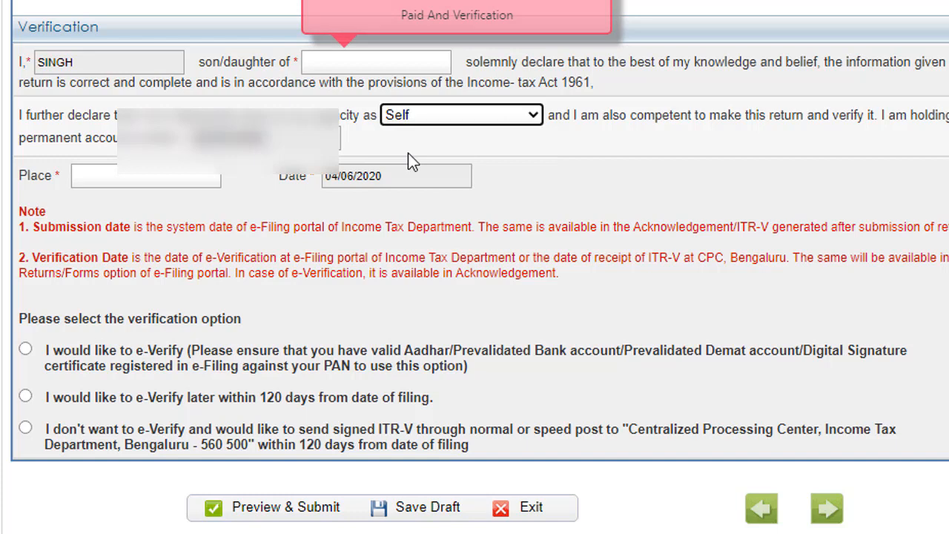
click(107, 181)
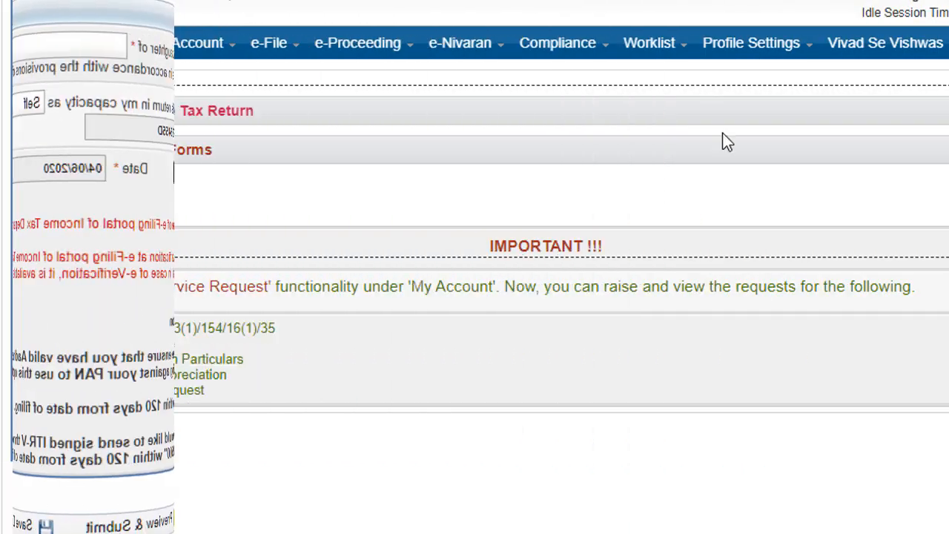
mouse_move(207, 61)
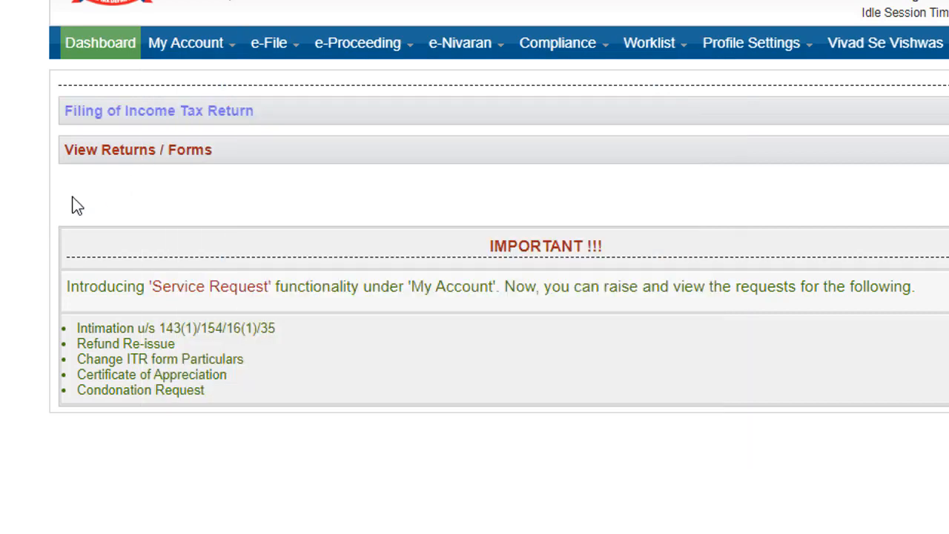
click(94, 59)
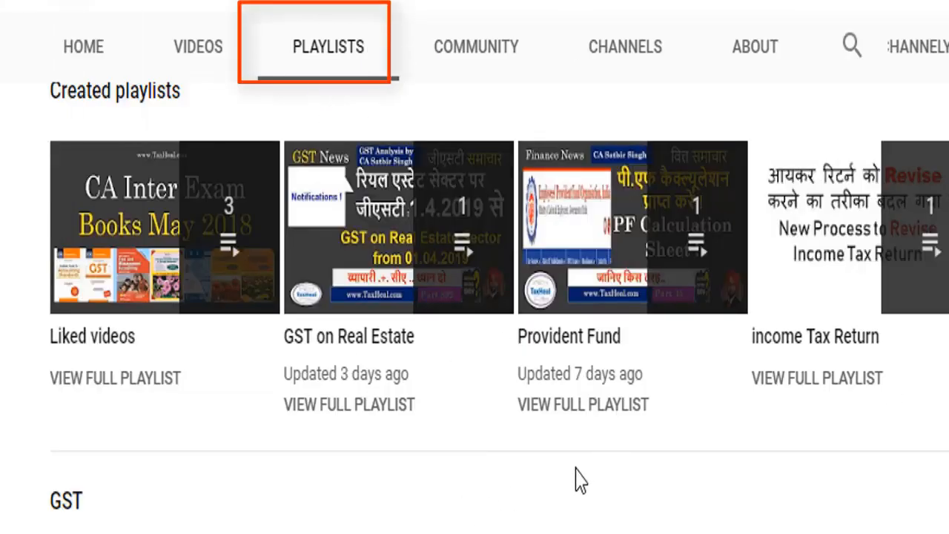
scroll(582, 476, down, 1)
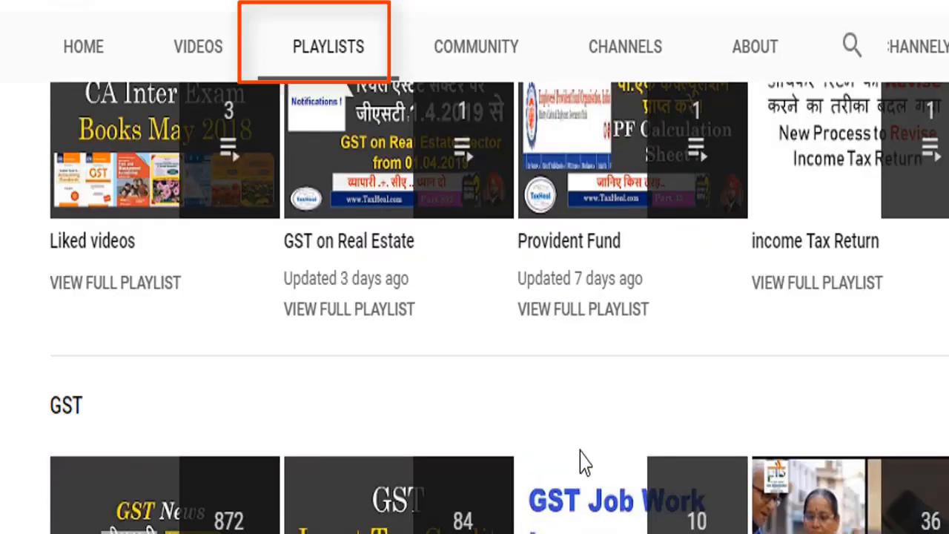